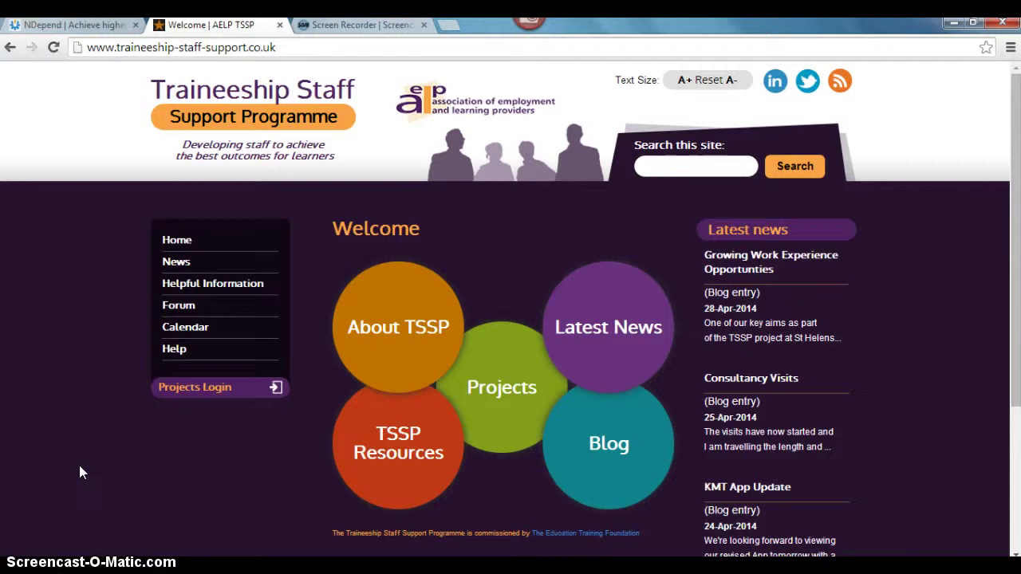
# - Go to the Projects Login page and put the cursor in the empty username field
pyautogui.click(177, 391)
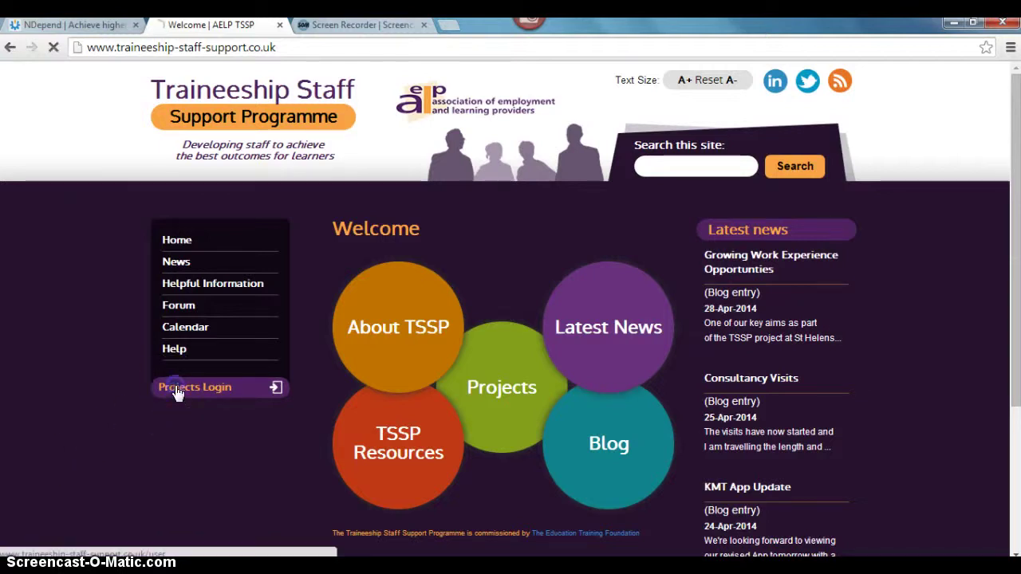
pyautogui.click(426, 335)
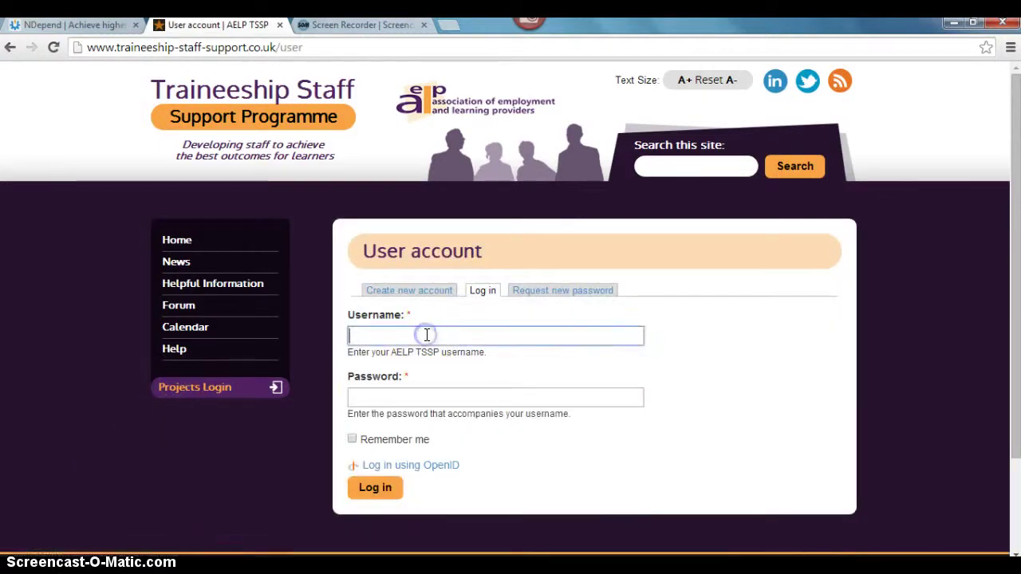
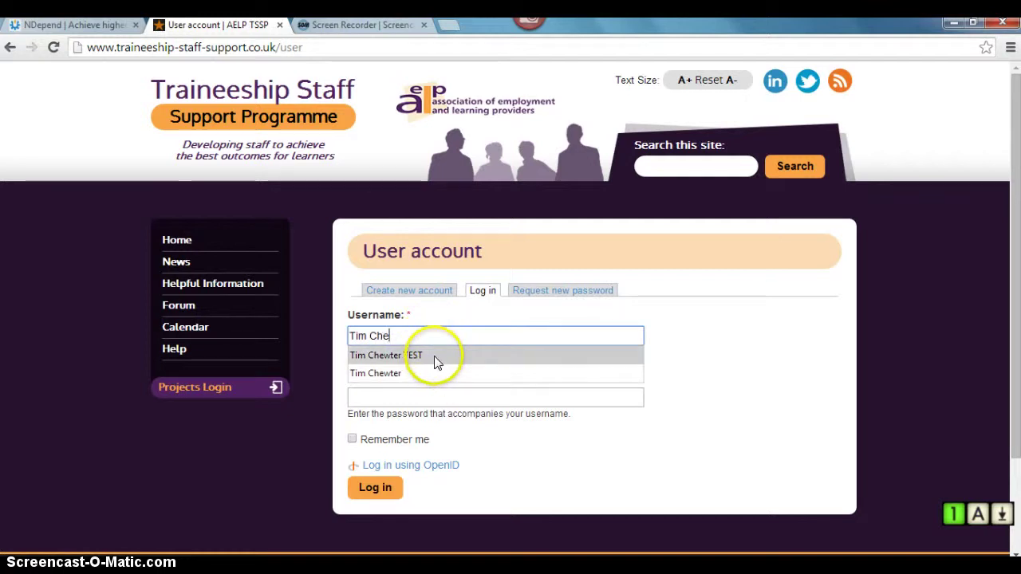
# - Log in with the TEST account's username and password
pyautogui.click(435, 356)
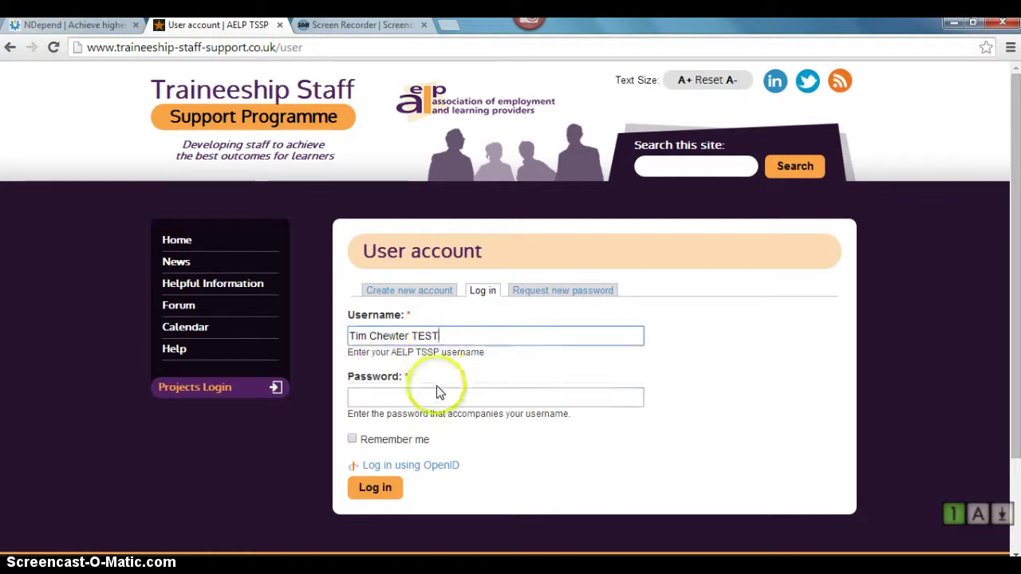
pyautogui.click(438, 396)
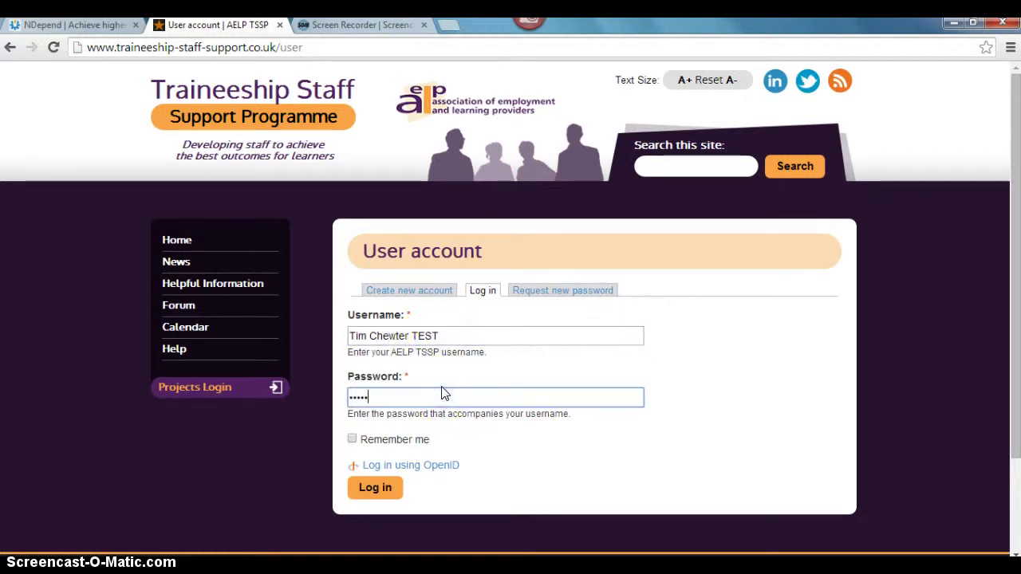
pyautogui.press('Return')
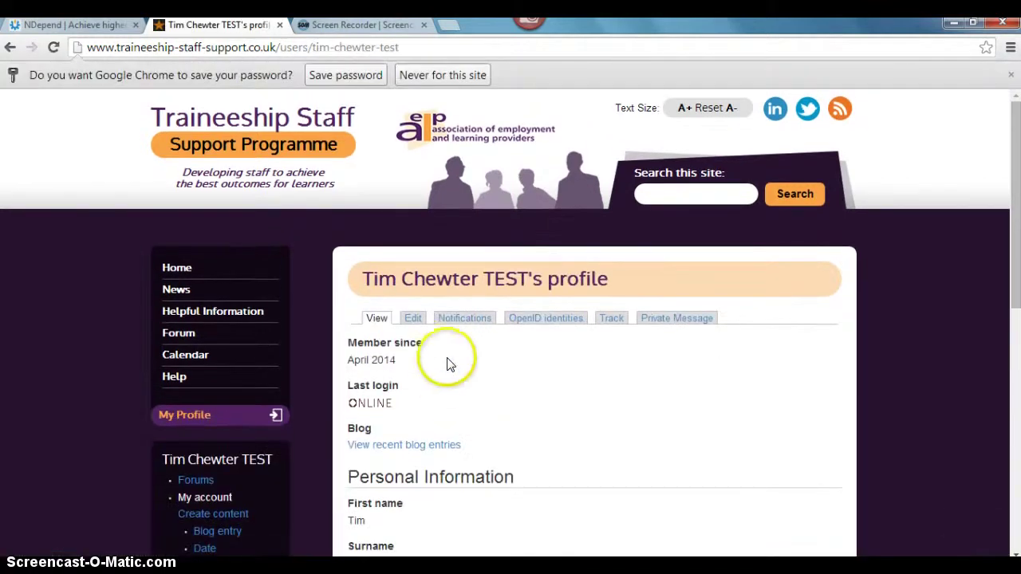
# - Choose Create content from the profile's user menu and pick News
pyautogui.scroll(-1, 451, 355)
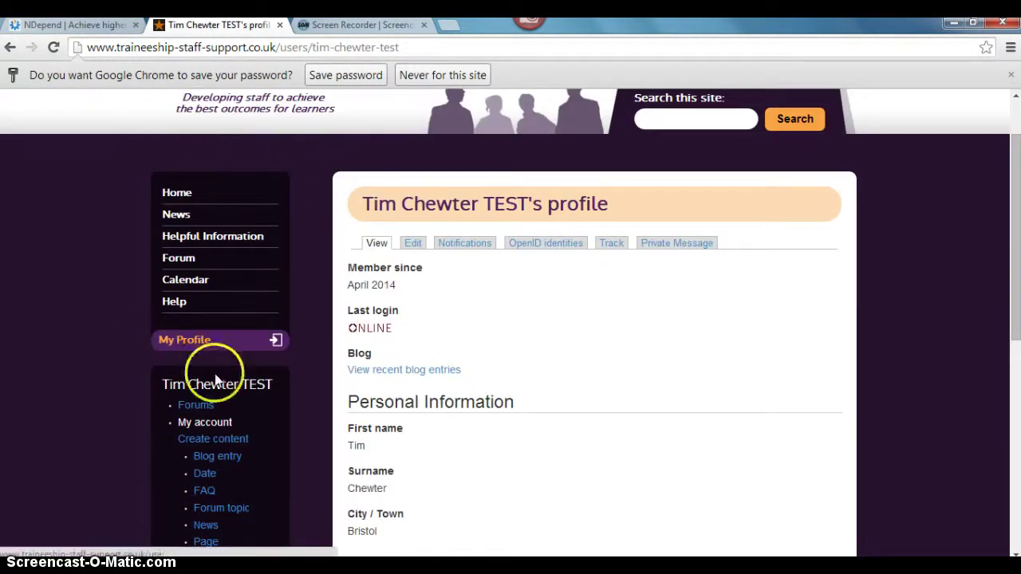
pyautogui.scroll(-2, 322, 347)
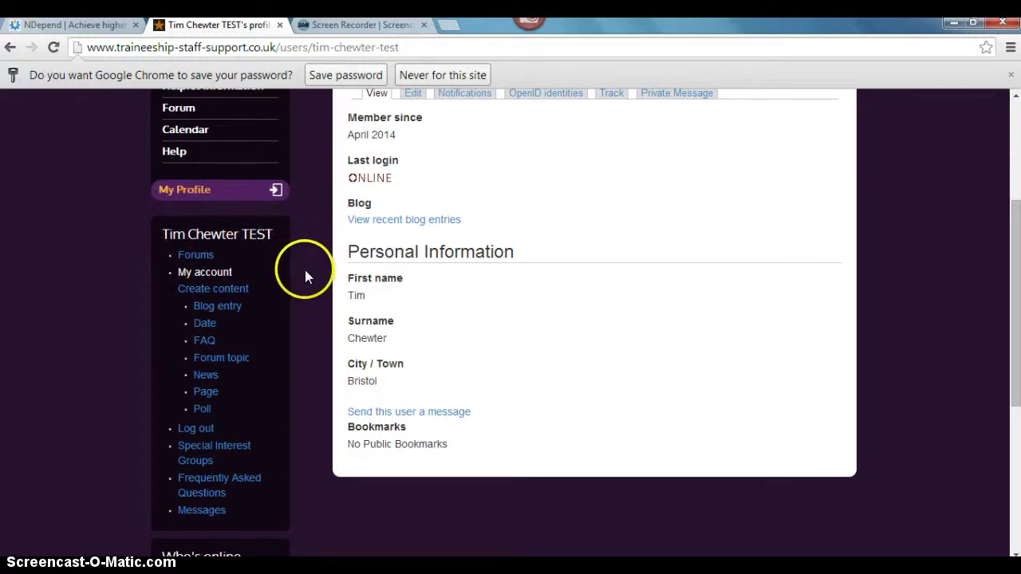
pyautogui.click(236, 288)
pyautogui.scroll(-3, 311, 316)
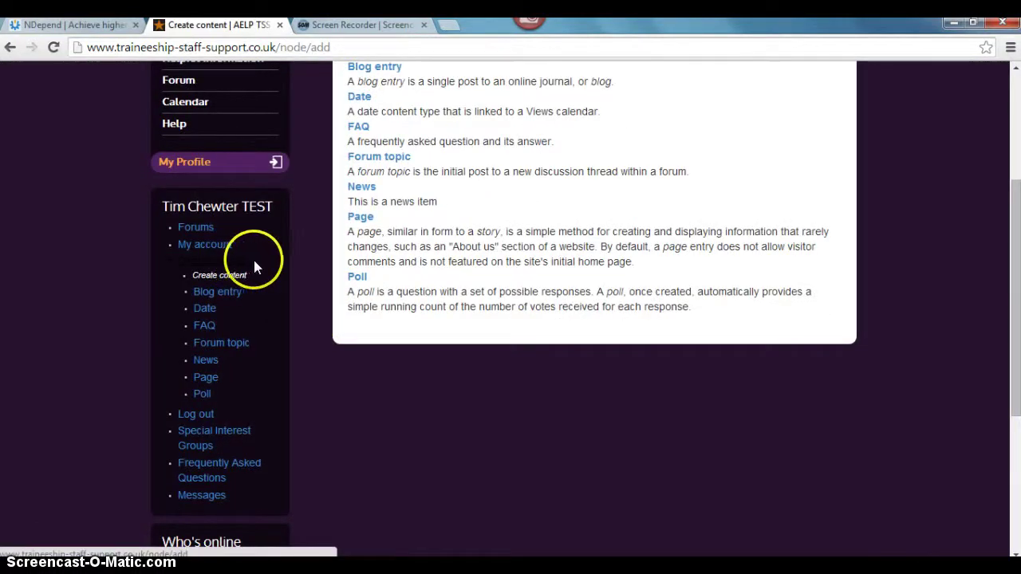
pyautogui.click(206, 362)
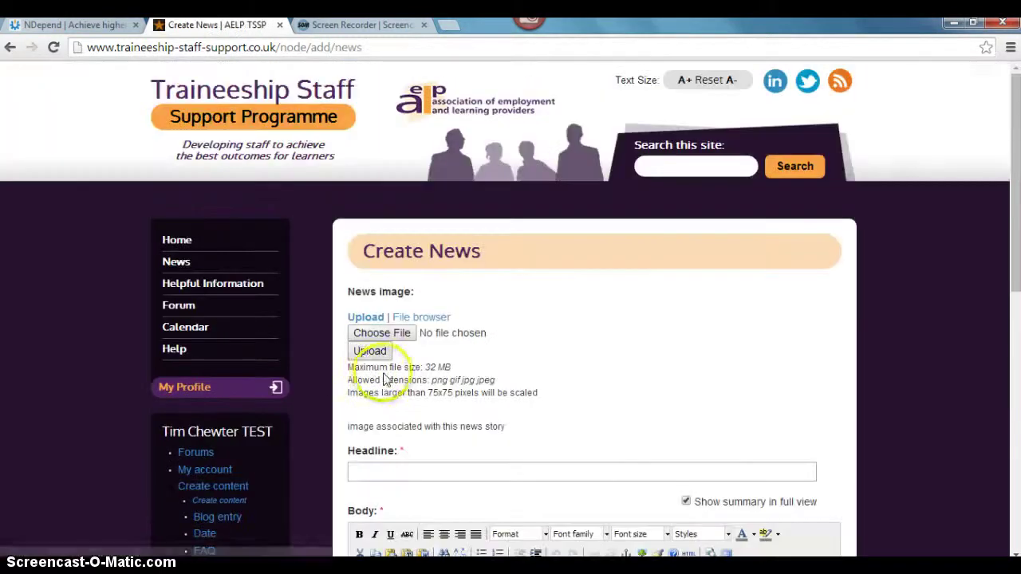
# - Scroll down the blank Create News form
pyautogui.scroll(-1, 686, 347)
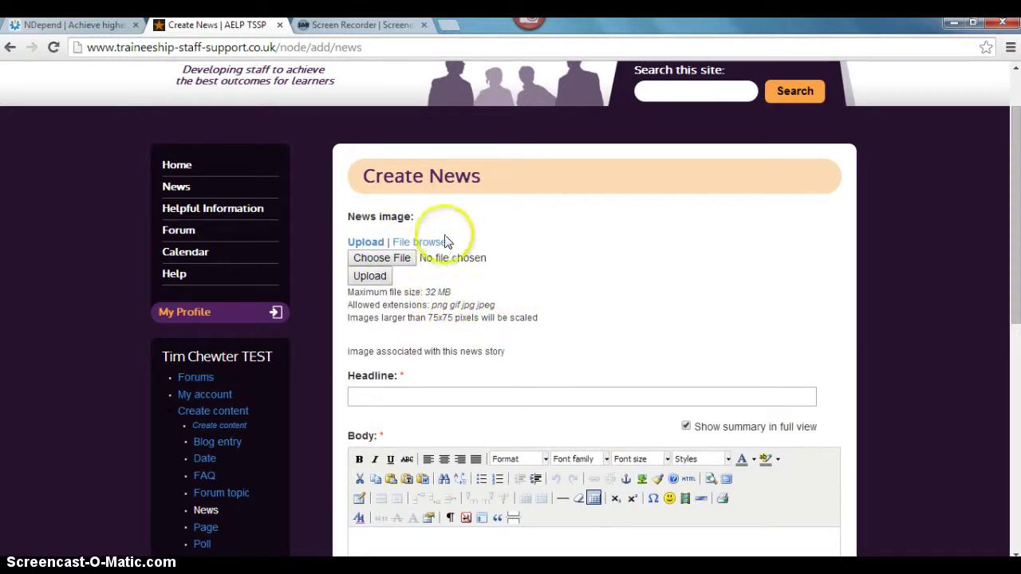
# - Upload Chrysanthemum.jpg from Sample Pictures as the 75x75 news image
pyautogui.click(403, 259)
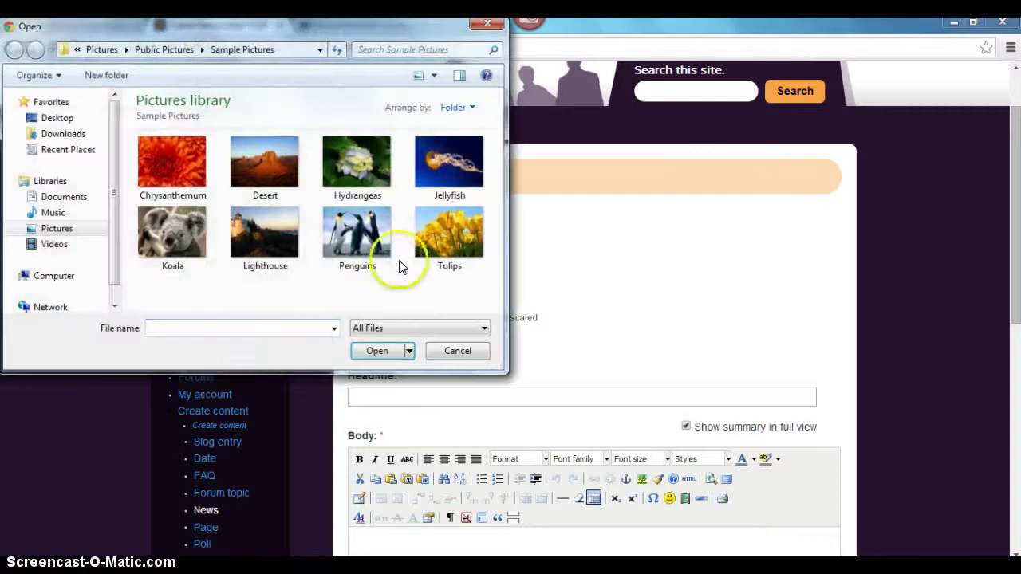
pyautogui.doubleClick(198, 181)
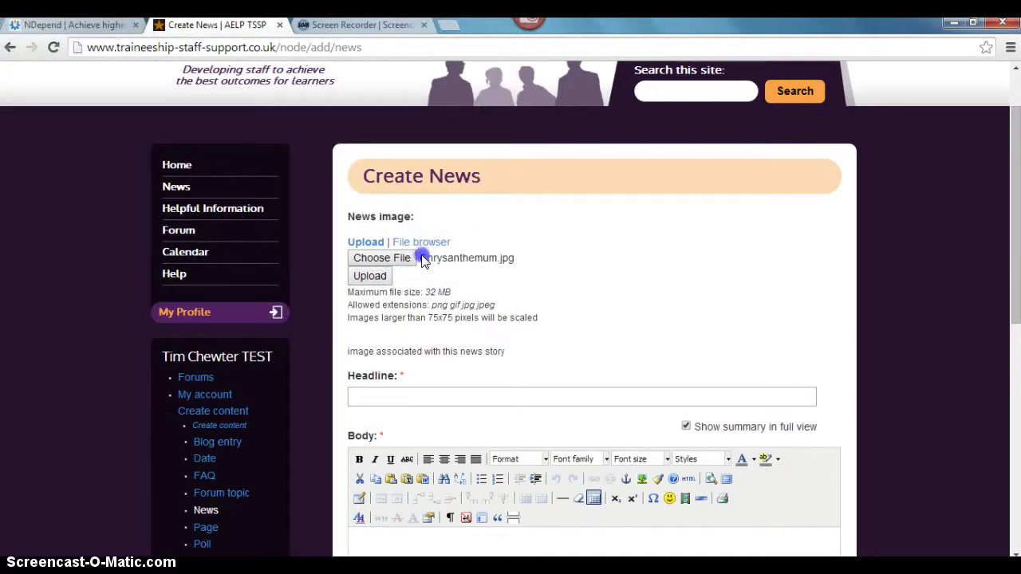
pyautogui.click(387, 277)
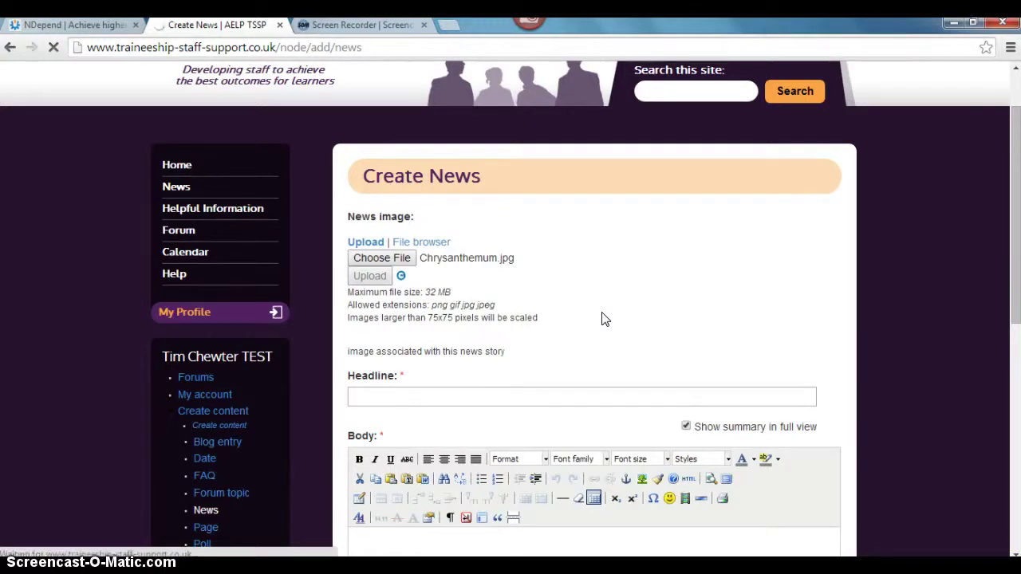
pyautogui.scroll(-1, 604, 319)
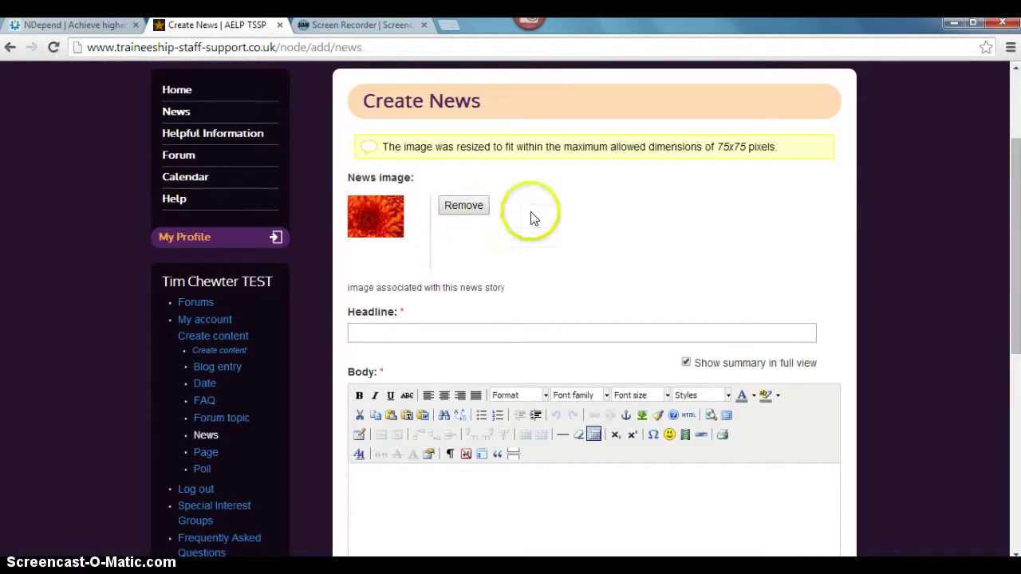
# - Enter the headline 'TSSP workshop - 5th May'
pyautogui.click(511, 327)
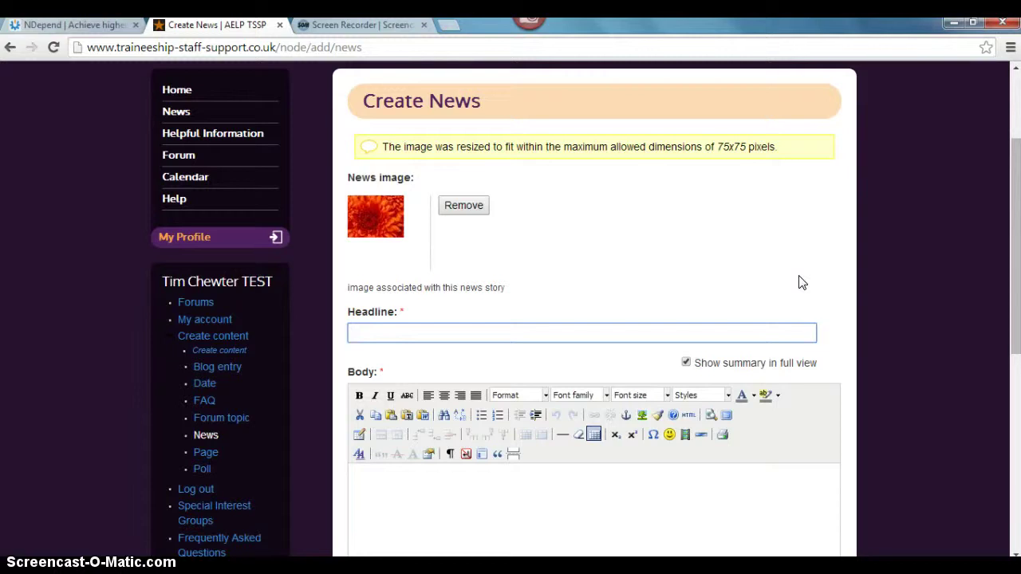
pyautogui.write('T')
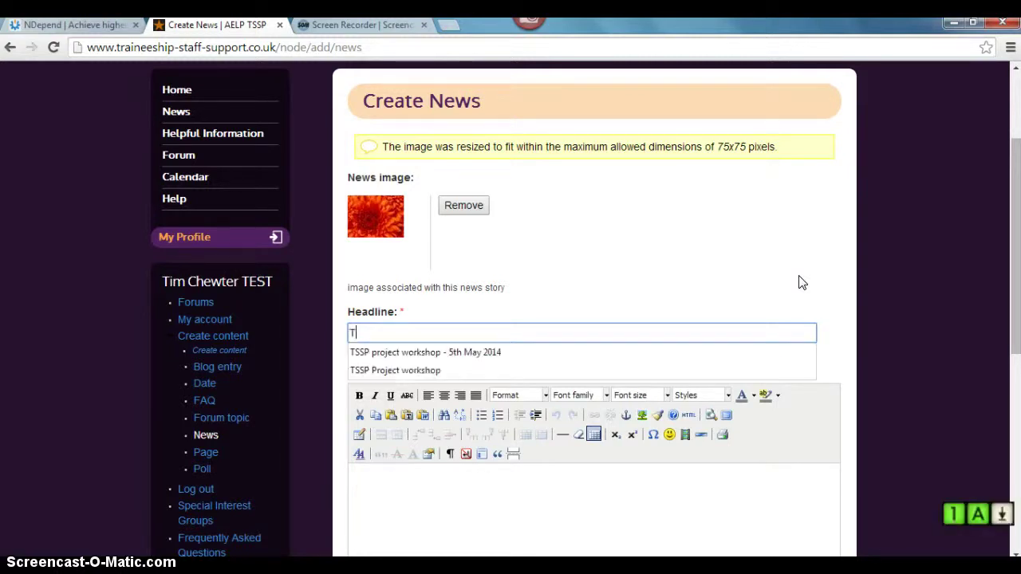
pyautogui.write('SSP')
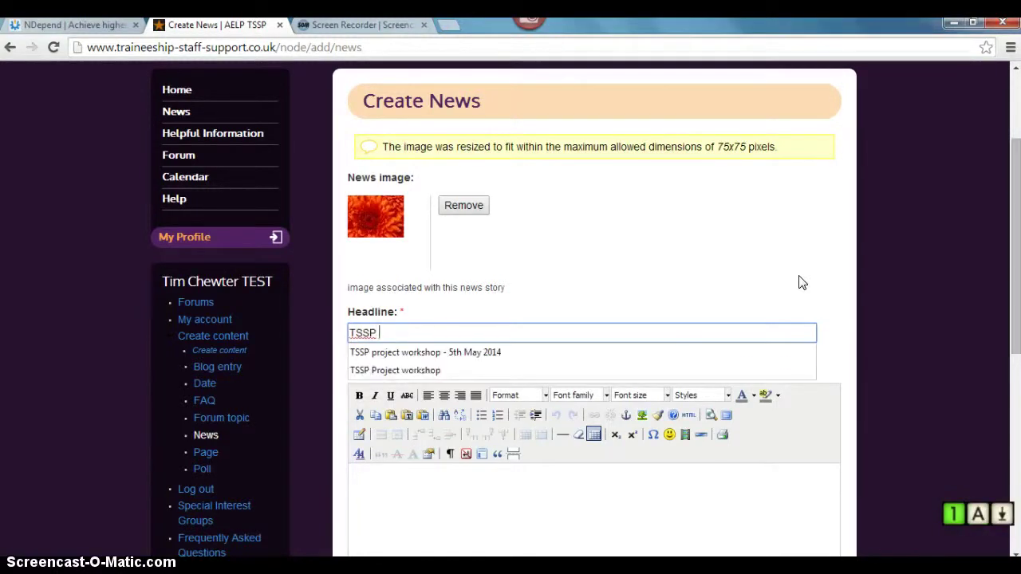
pyautogui.write(' workshop')
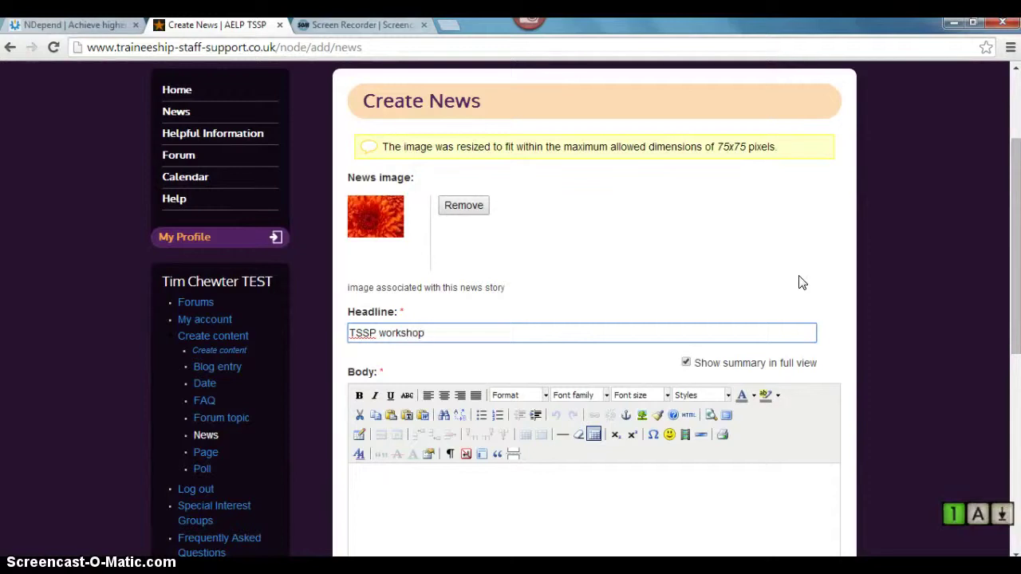
pyautogui.write(' - ')
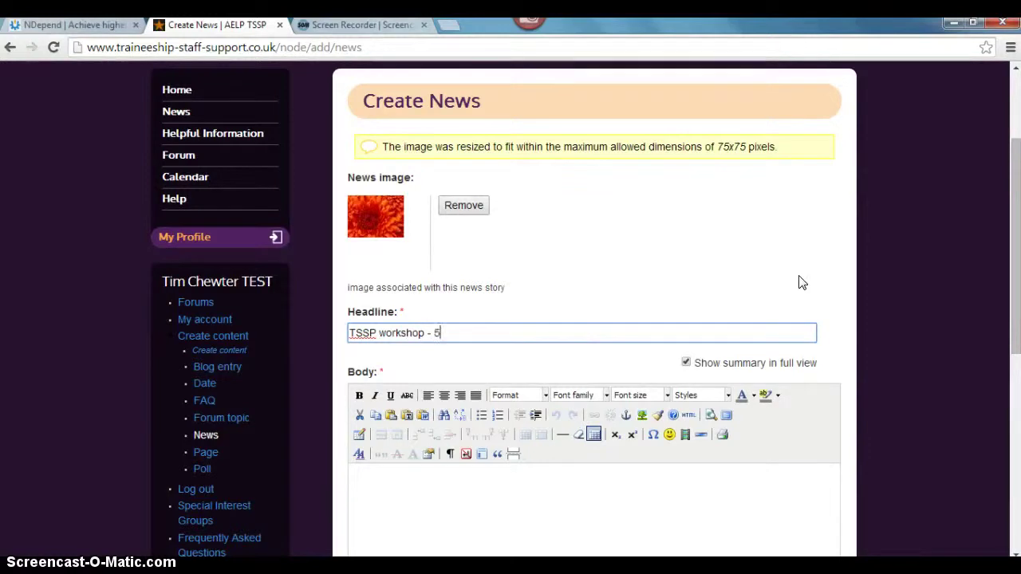
pyautogui.write('5th May')
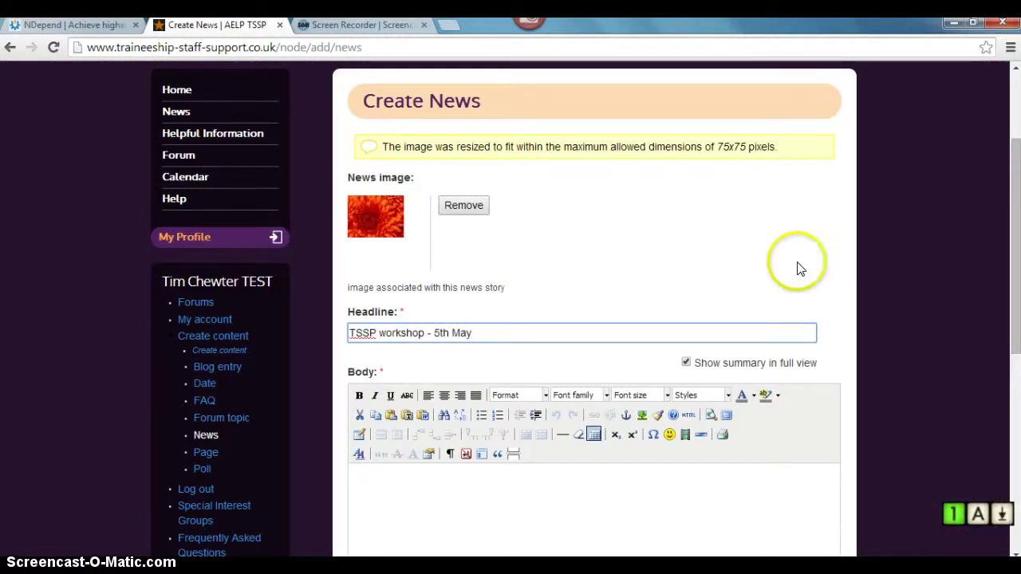
pyautogui.scroll(-1, 860, 294)
pyautogui.scroll(-1, 861, 296)
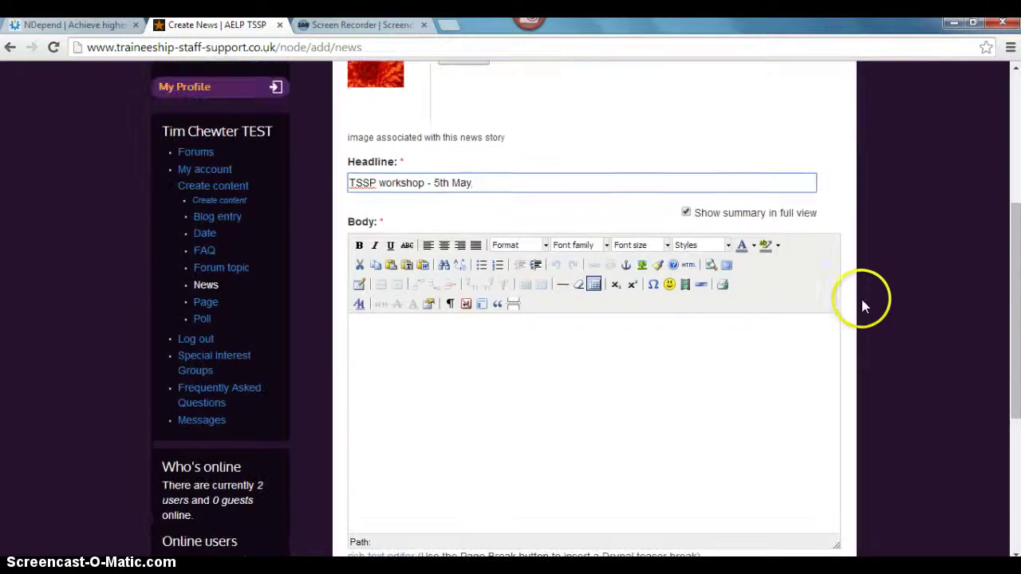
# - Type 'Test workshop' in the Body editor, correcting the typo
pyautogui.click(759, 342)
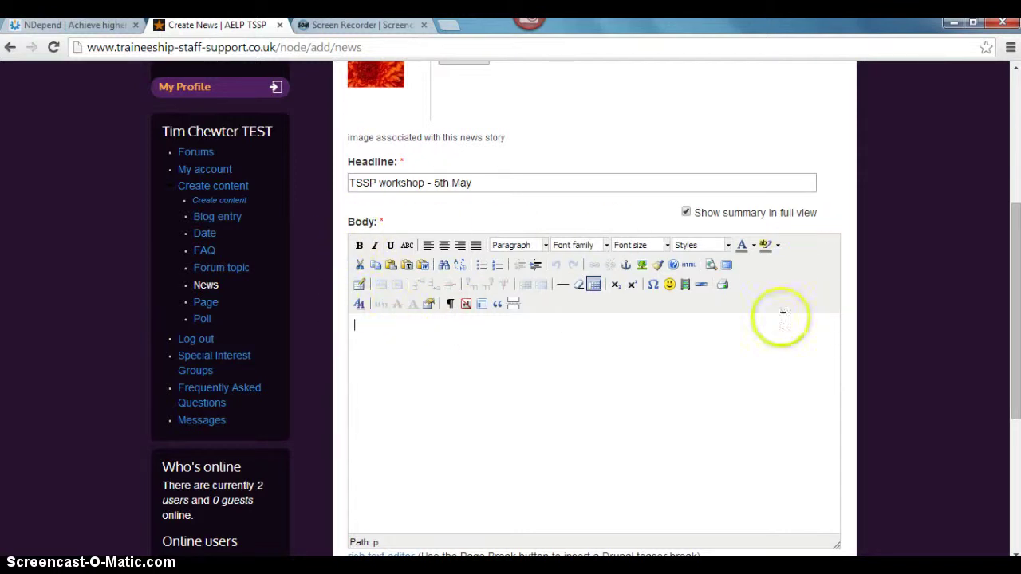
pyautogui.click(479, 345)
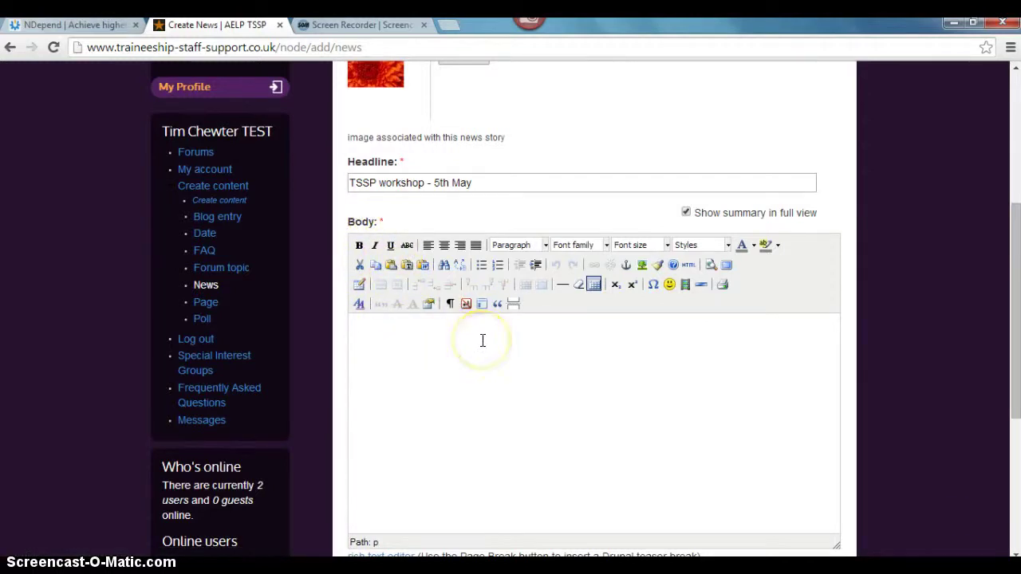
pyautogui.write('T')
pyautogui.press('BackSpace')
pyautogui.press('BackSpace')
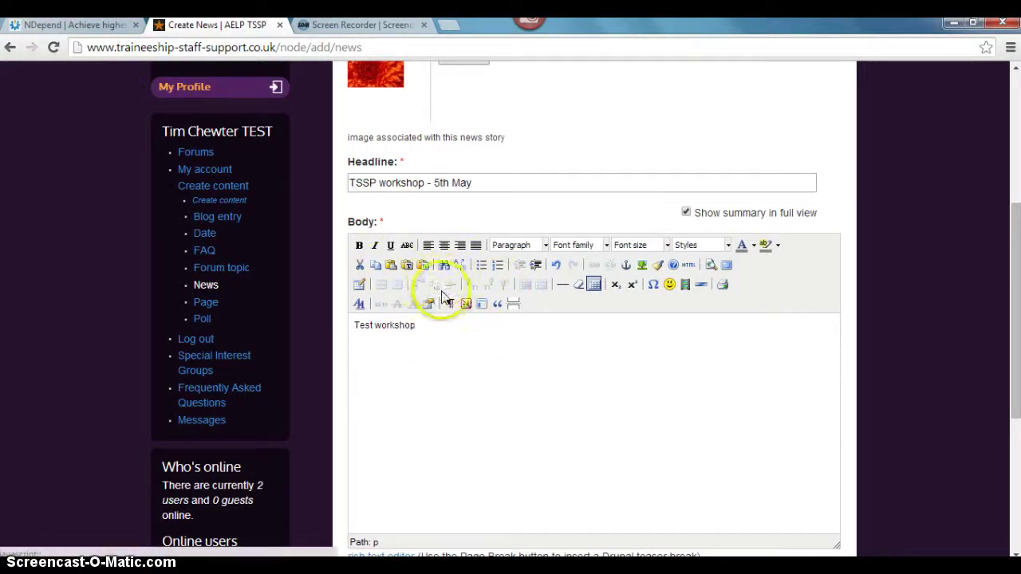
pyautogui.click(421, 325)
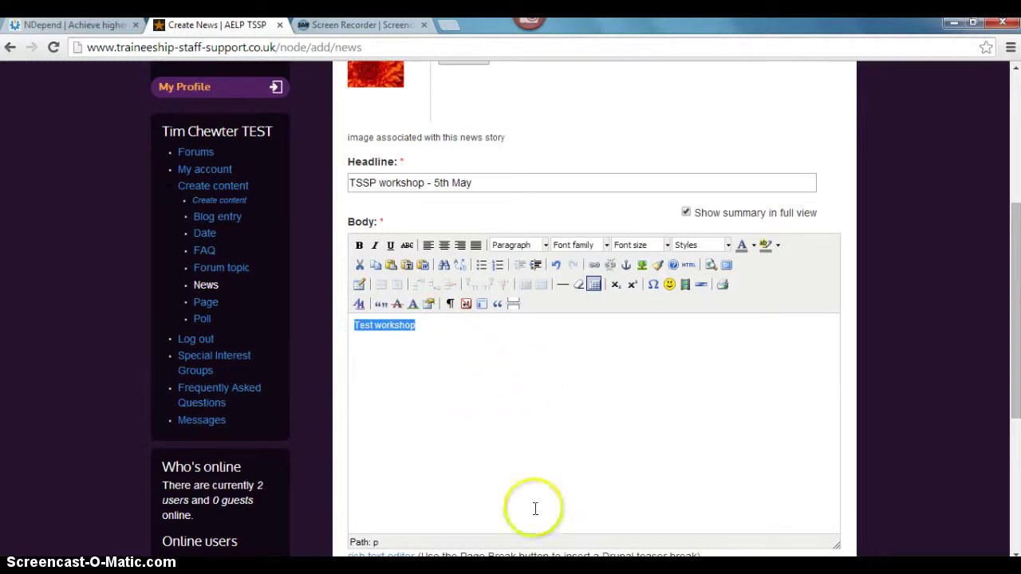
# - Format 'Test workshop' as Arial, size 3 (12pt), and bring up the Insert/edit link dialog
pyautogui.click(510, 426)
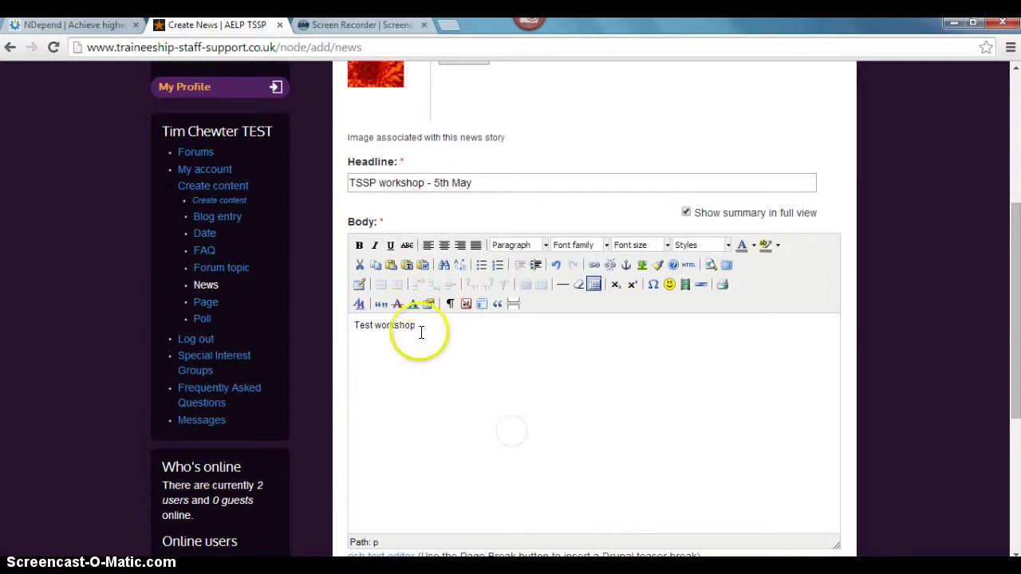
pyautogui.moveTo(416, 324); pyautogui.dragTo(357, 325)
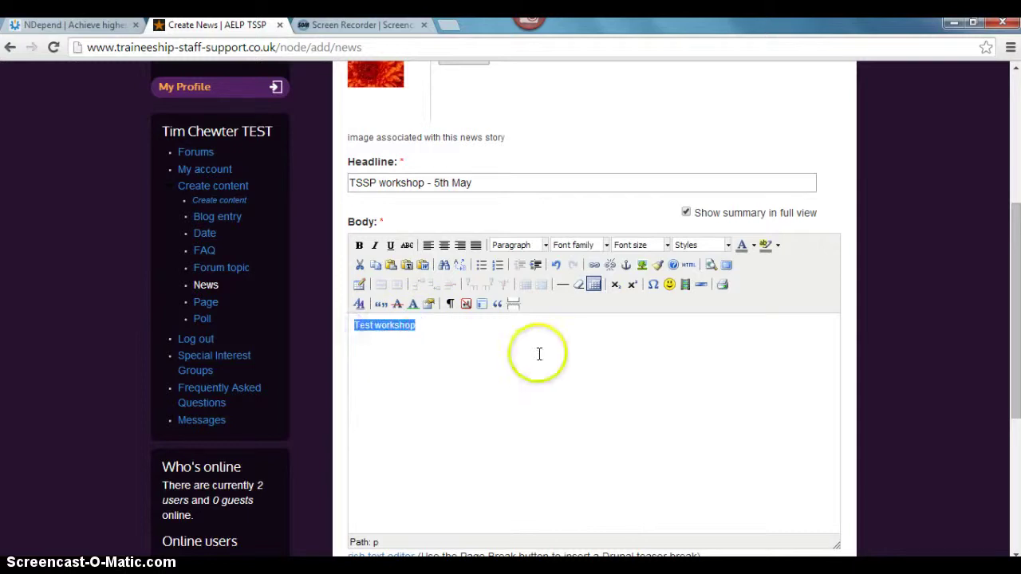
pyautogui.click(607, 246)
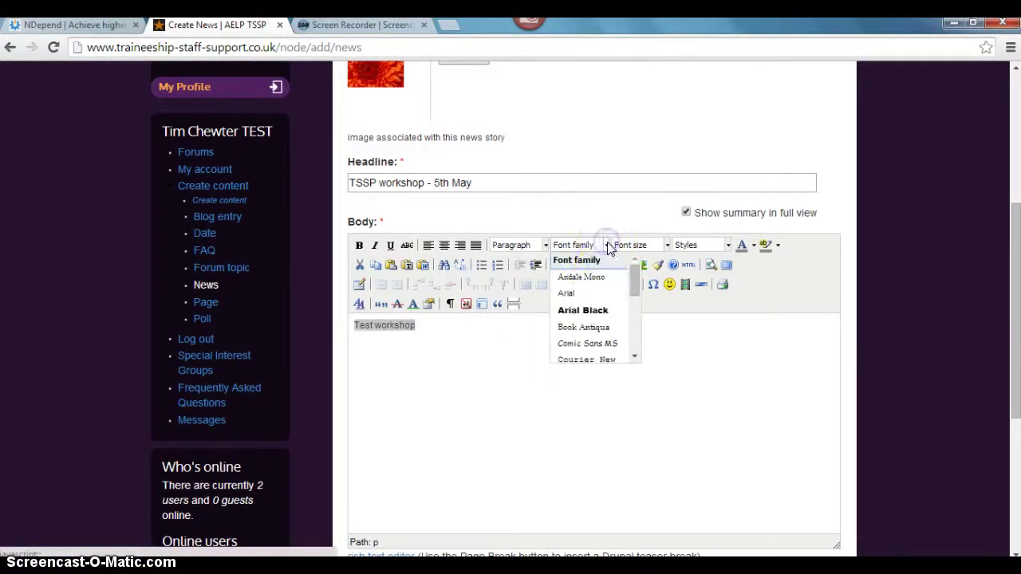
pyautogui.click(599, 293)
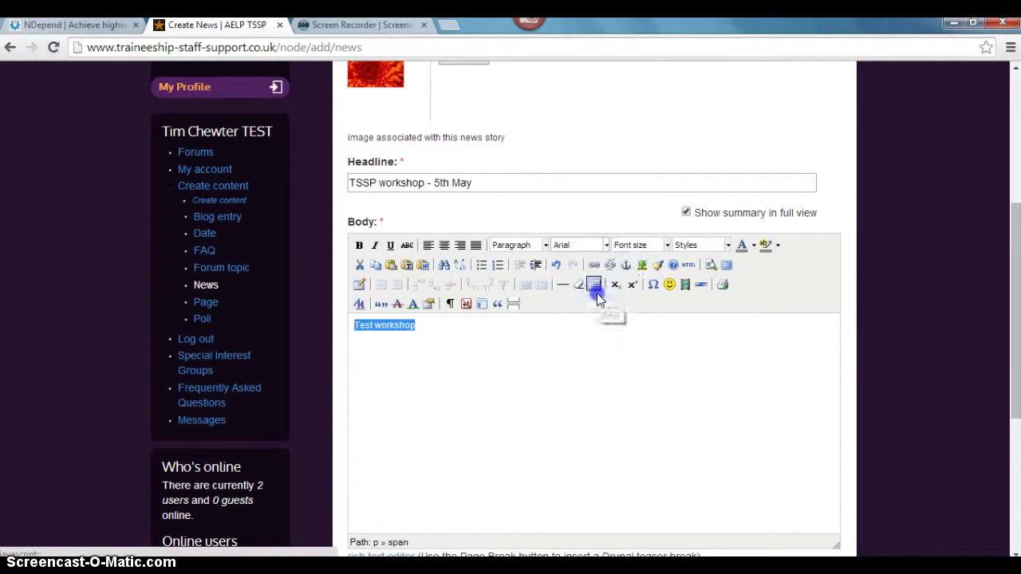
pyautogui.click(662, 245)
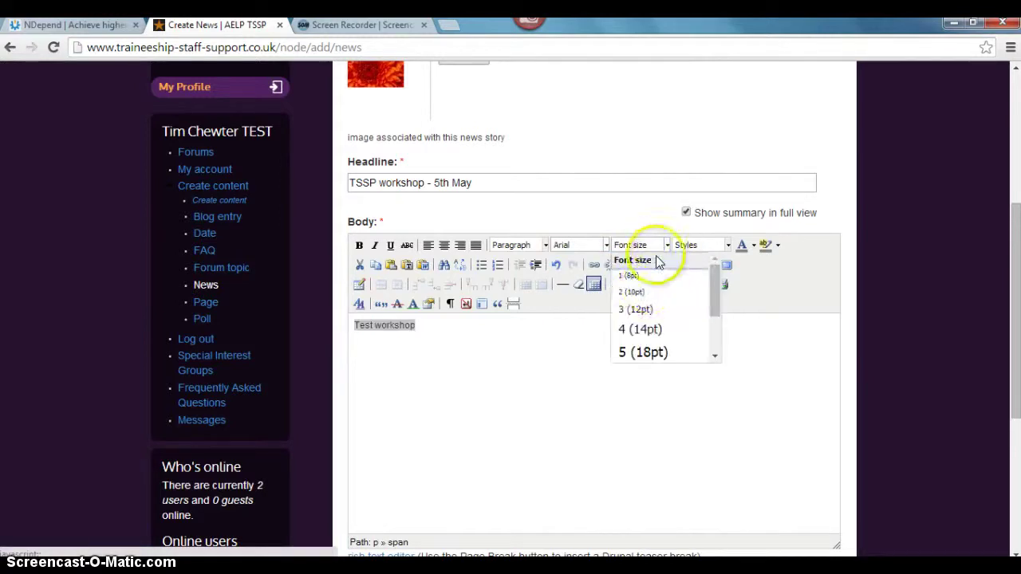
pyautogui.click(650, 310)
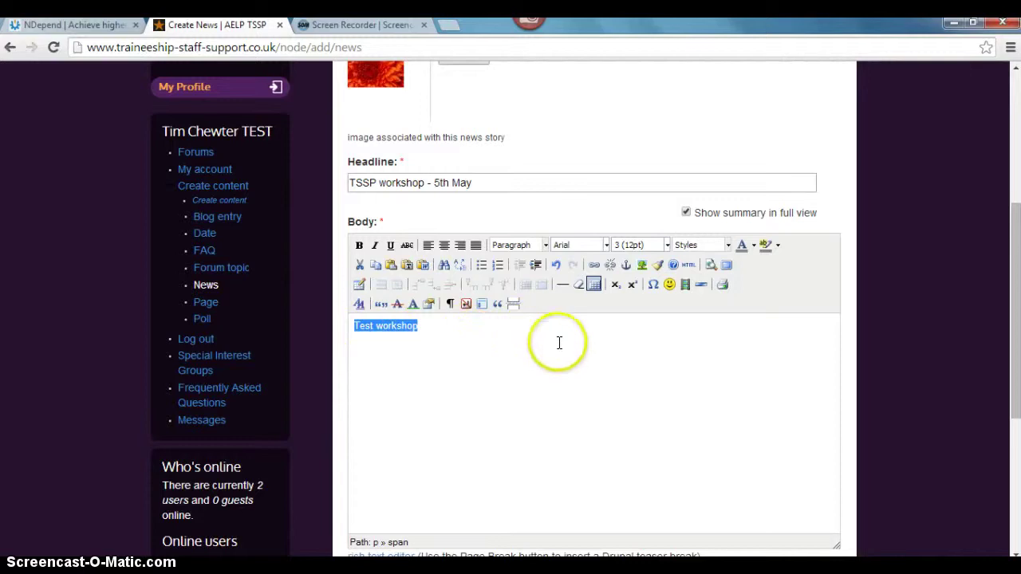
pyautogui.click(595, 271)
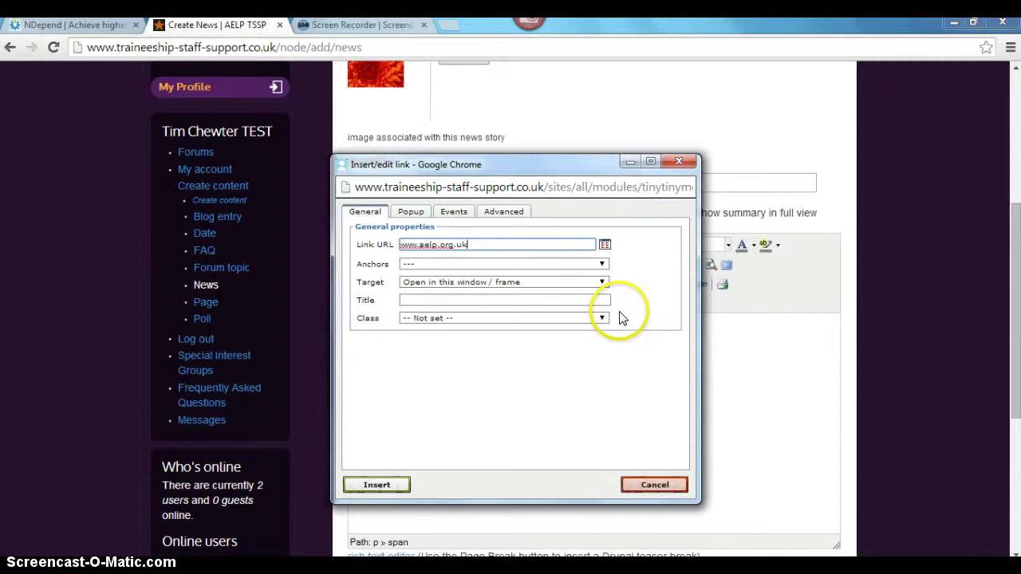
pyautogui.click(387, 484)
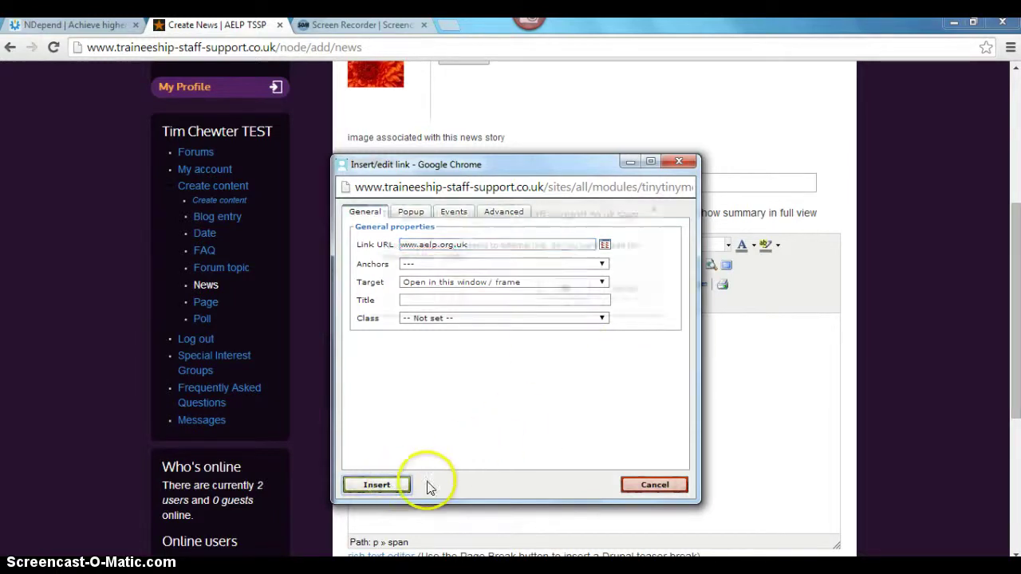
pyautogui.click(580, 289)
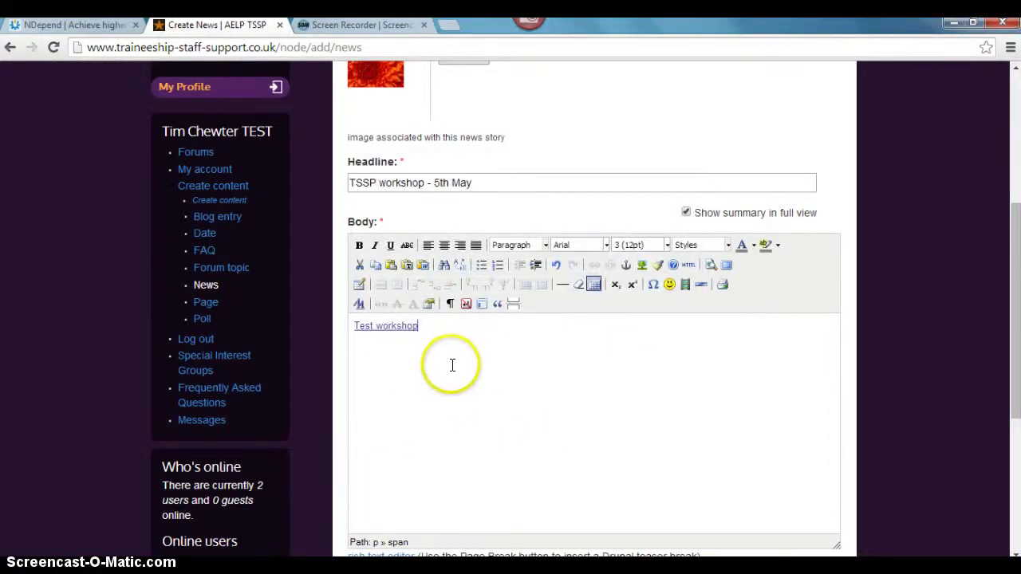
pyautogui.scroll(-1, 550, 359)
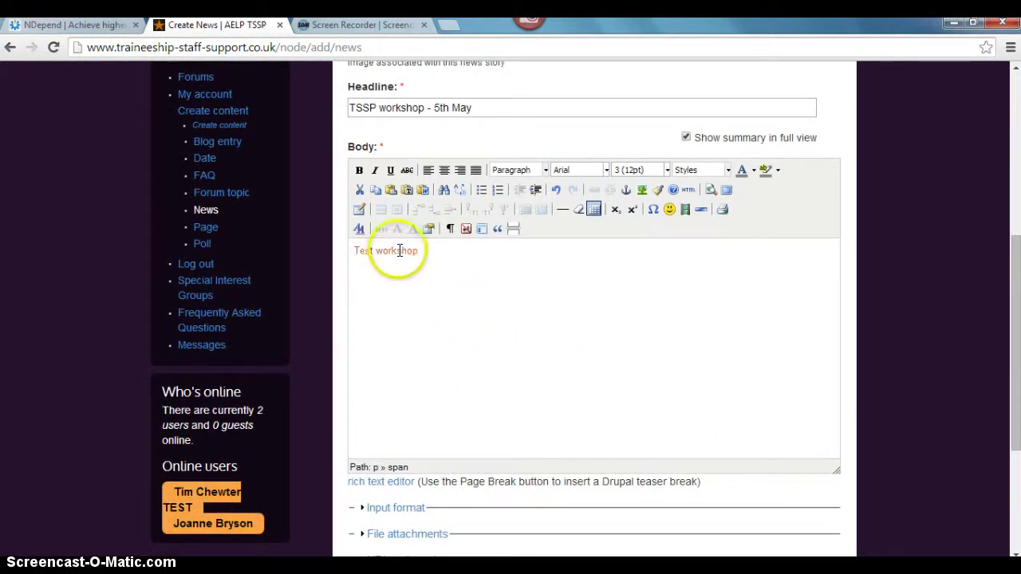
pyautogui.scroll(-2, 557, 341)
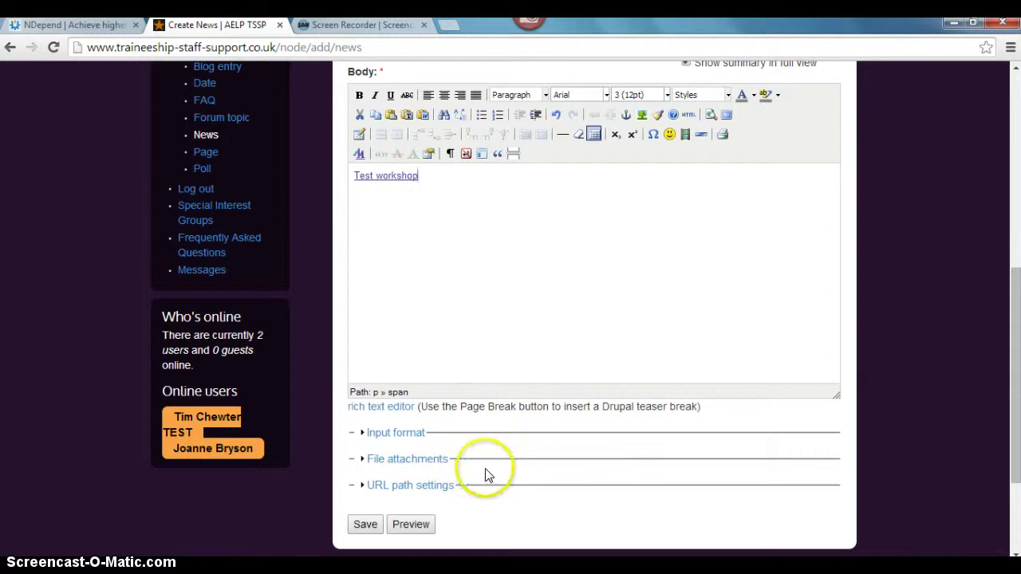
# - Expand File attachments and close the file picker without attaching anything
pyautogui.click(442, 461)
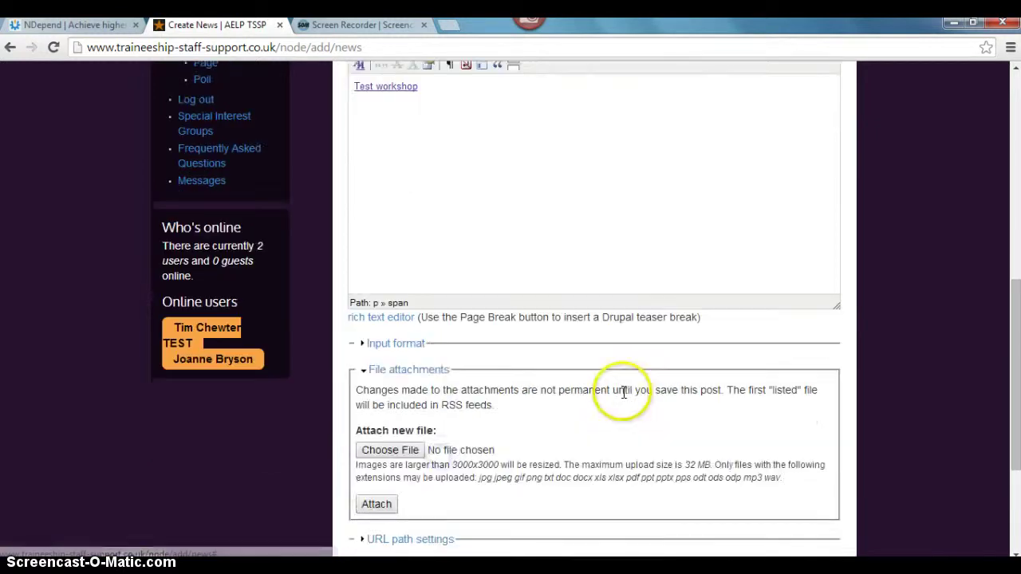
pyautogui.scroll(-1, 620, 392)
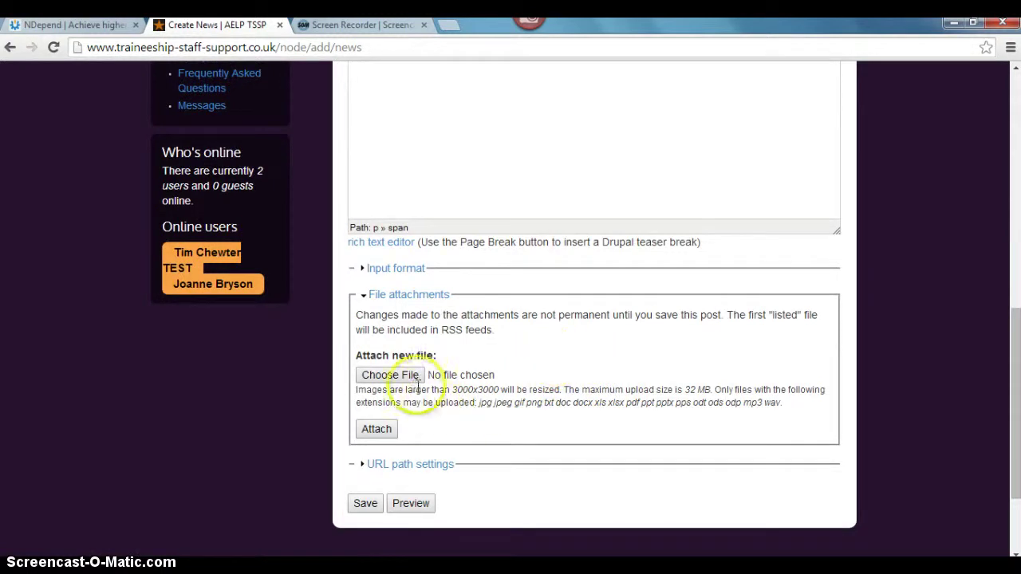
pyautogui.click(389, 375)
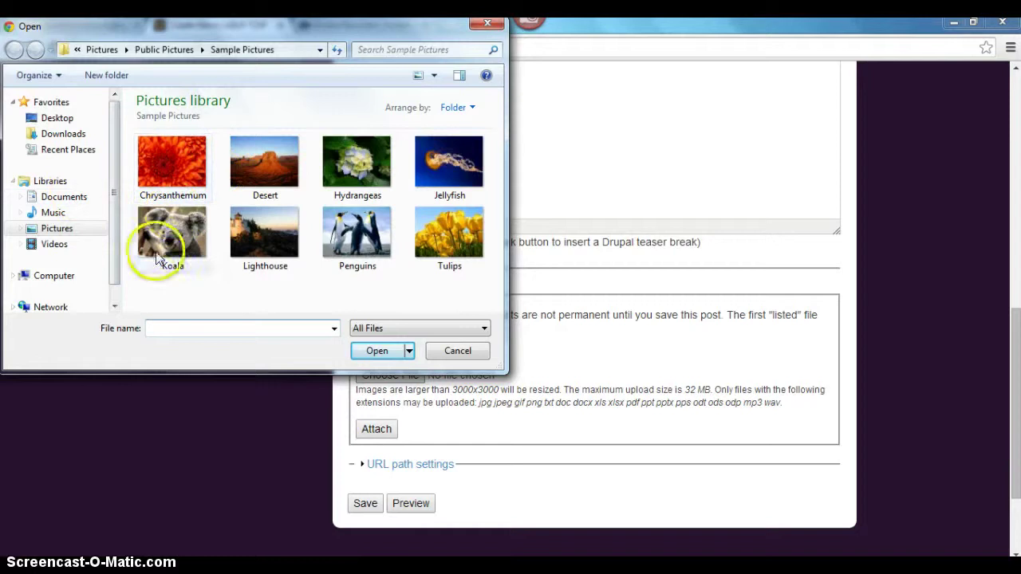
pyautogui.click(489, 25)
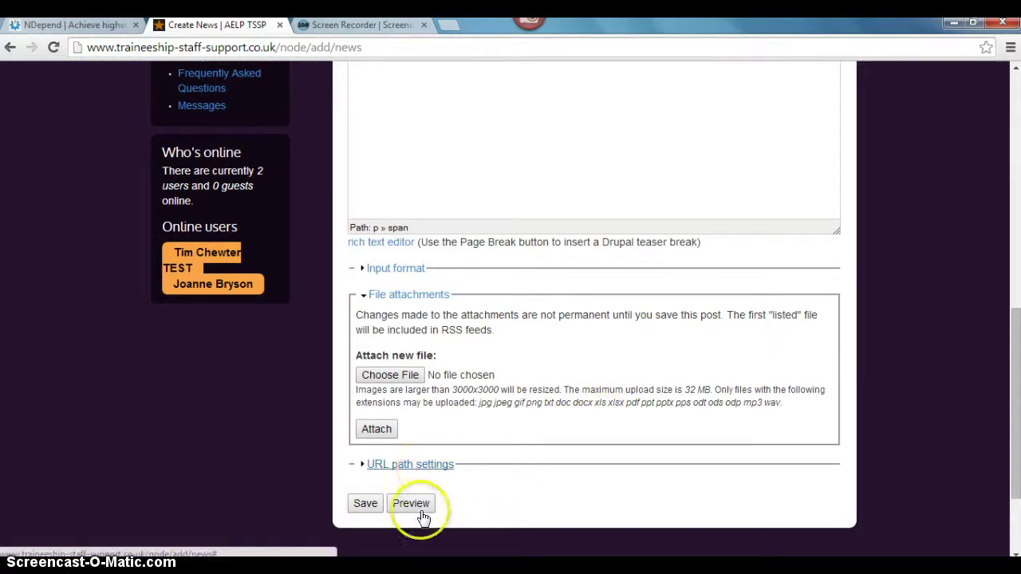
# - Expand URL path settings and uncheck 'Generate automatic URL alias' for the TSSP news item
pyautogui.click(406, 465)
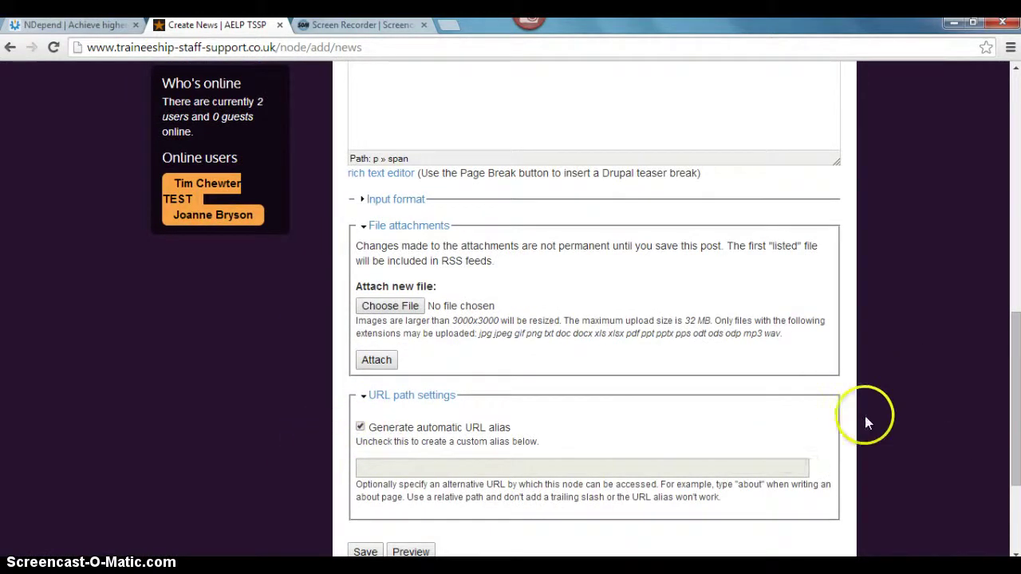
pyautogui.scroll(5, 880, 409)
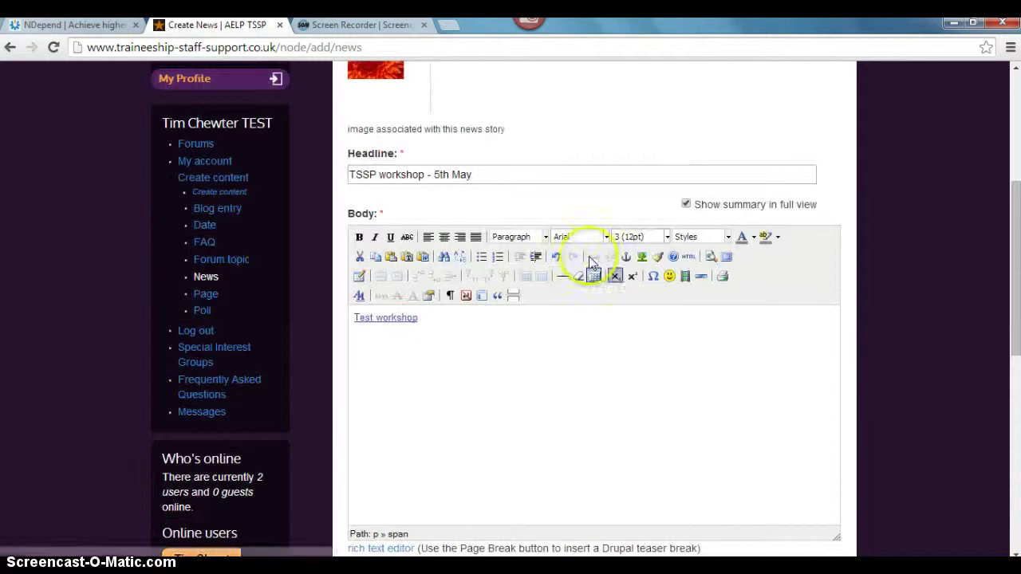
pyautogui.moveTo(501, 174); pyautogui.dragTo(335, 176)
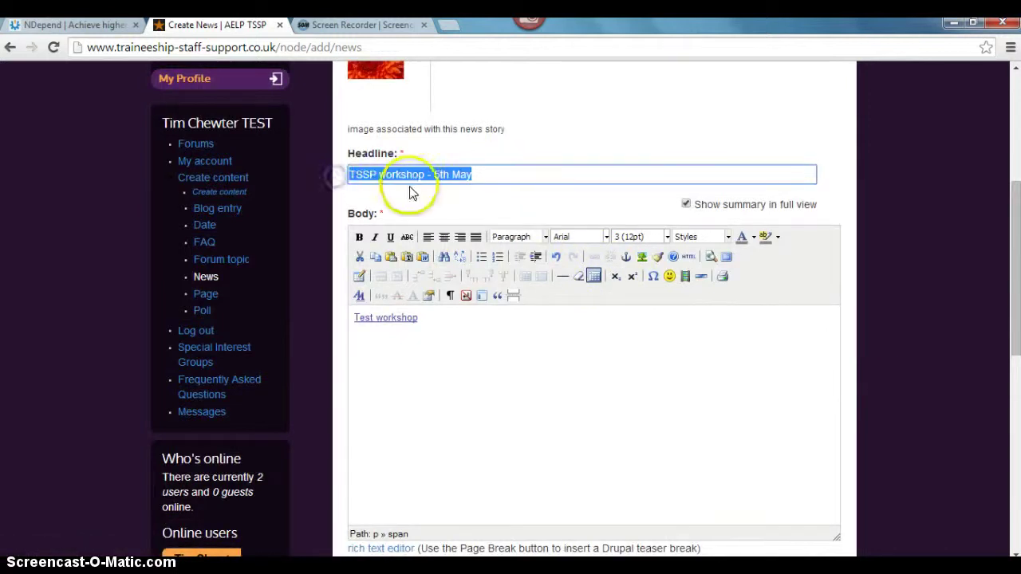
pyautogui.scroll(-3, 921, 271)
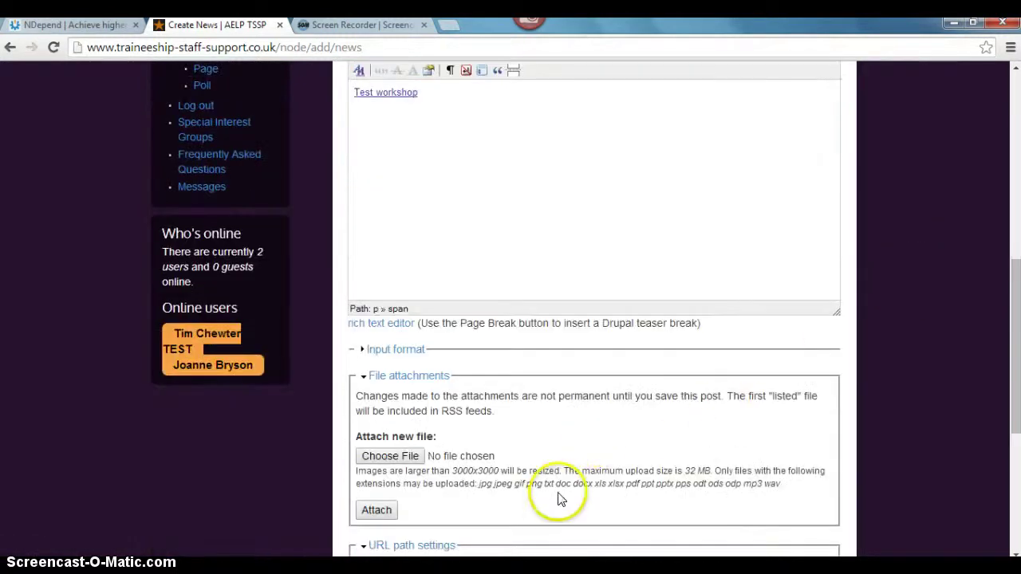
pyautogui.scroll(-1, 558, 497)
pyautogui.scroll(-1, 553, 485)
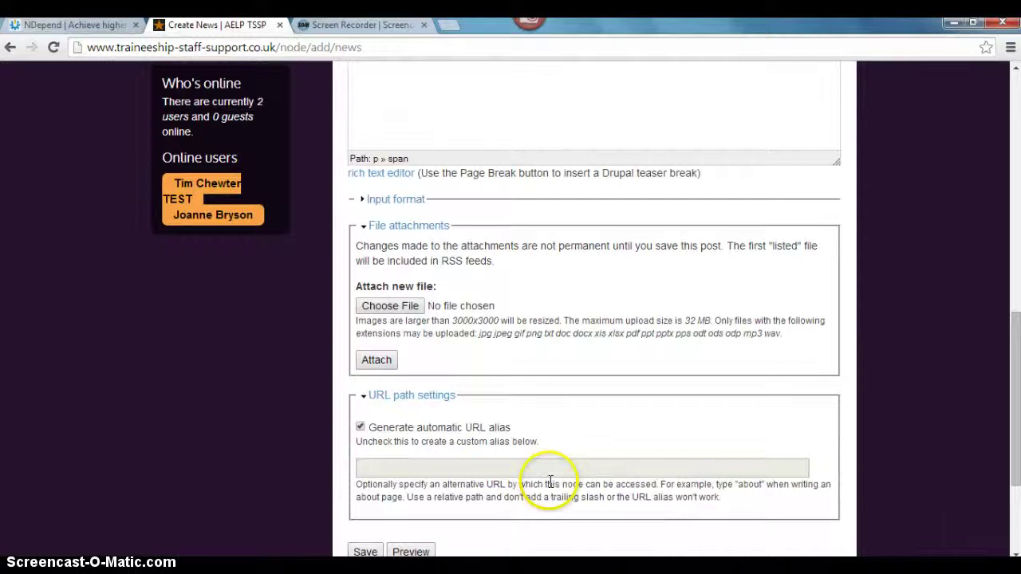
pyautogui.scroll(5, 590, 479)
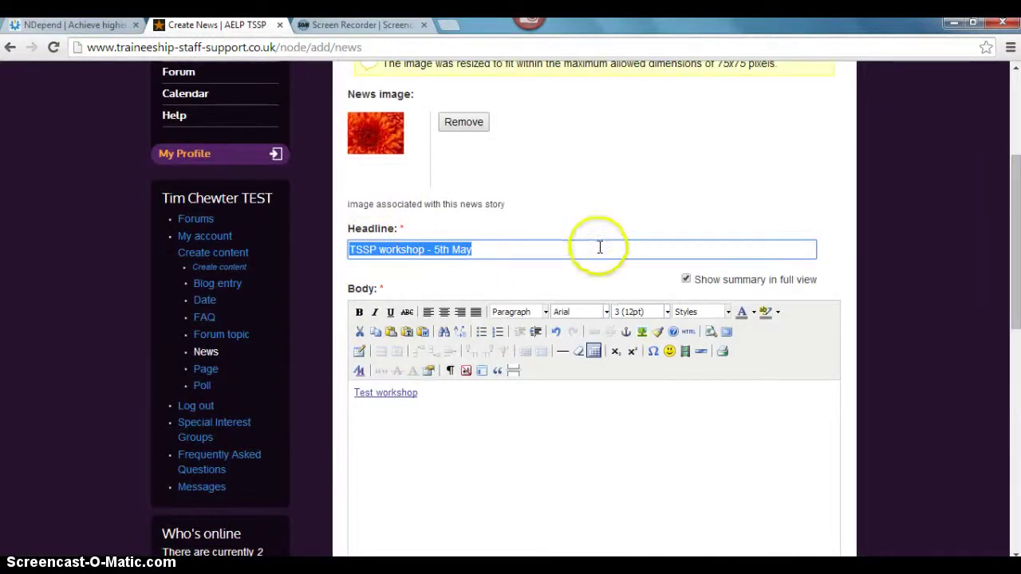
pyautogui.scroll(-5, 913, 325)
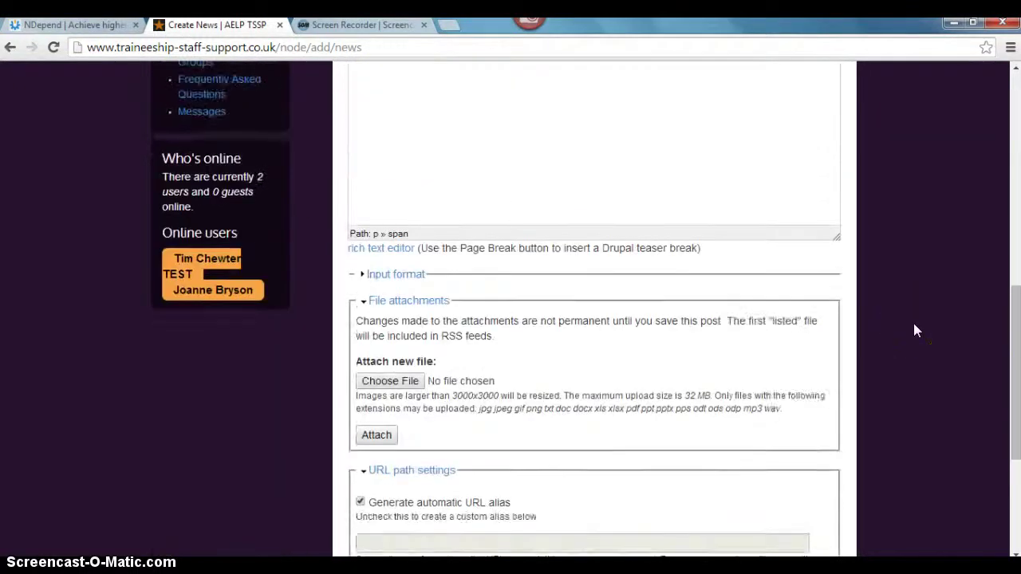
pyautogui.scroll(-1, 914, 326)
pyautogui.click(361, 352)
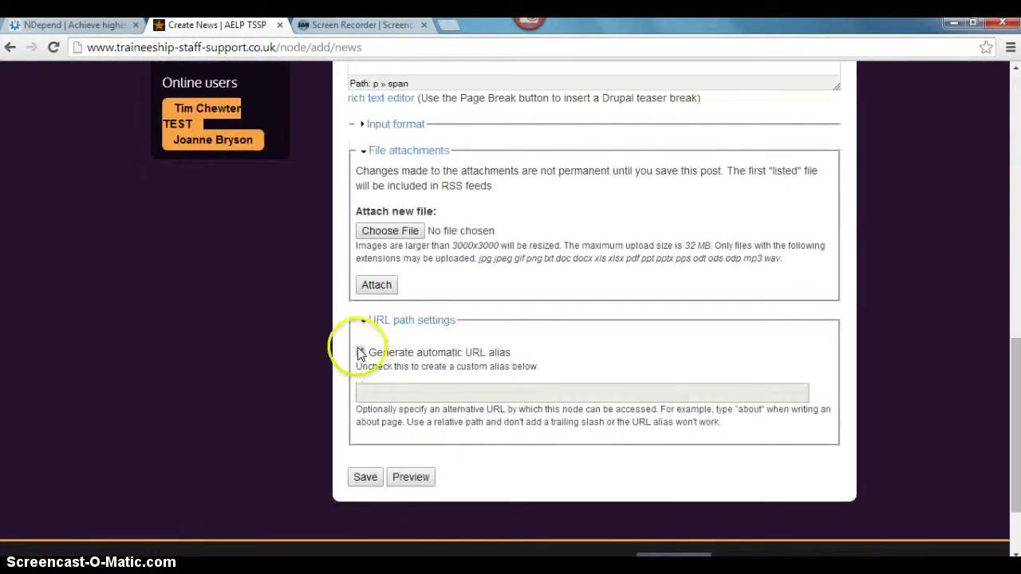
# - Enter 'workshop-5-may' as the news item's URL alias
pyautogui.click(364, 391)
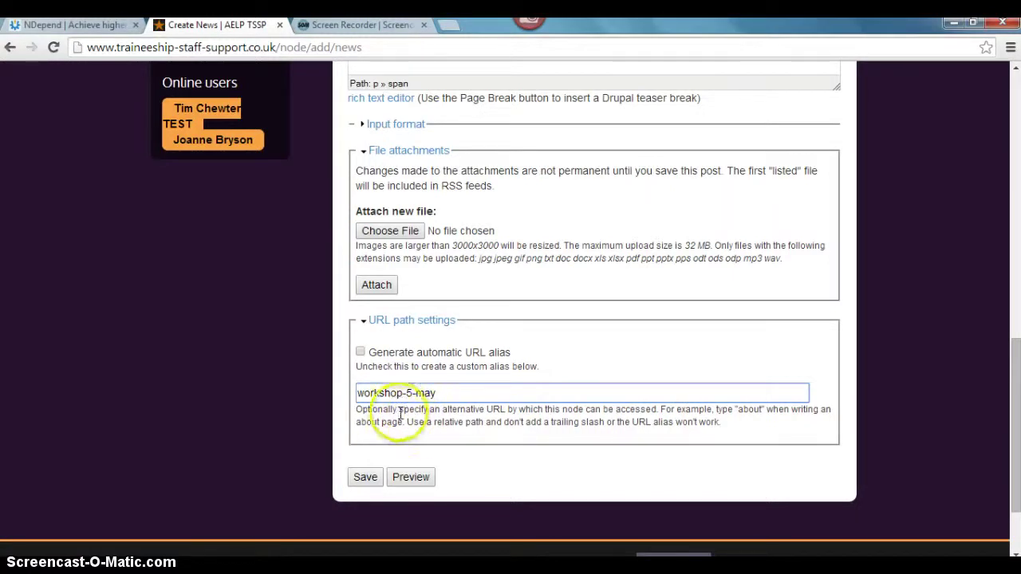
pyautogui.moveTo(361, 393); pyautogui.dragTo(437, 393)
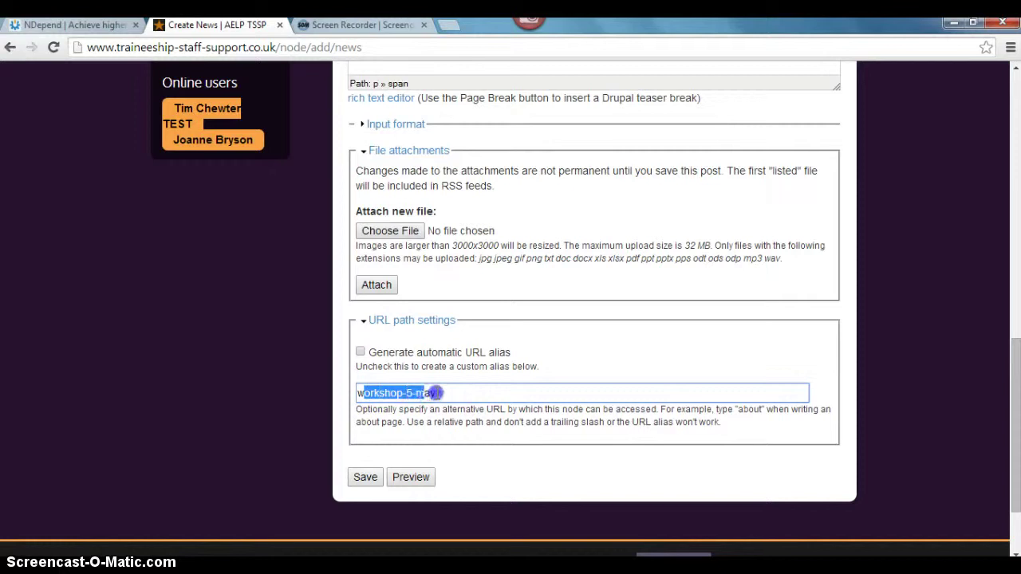
pyautogui.click(444, 394)
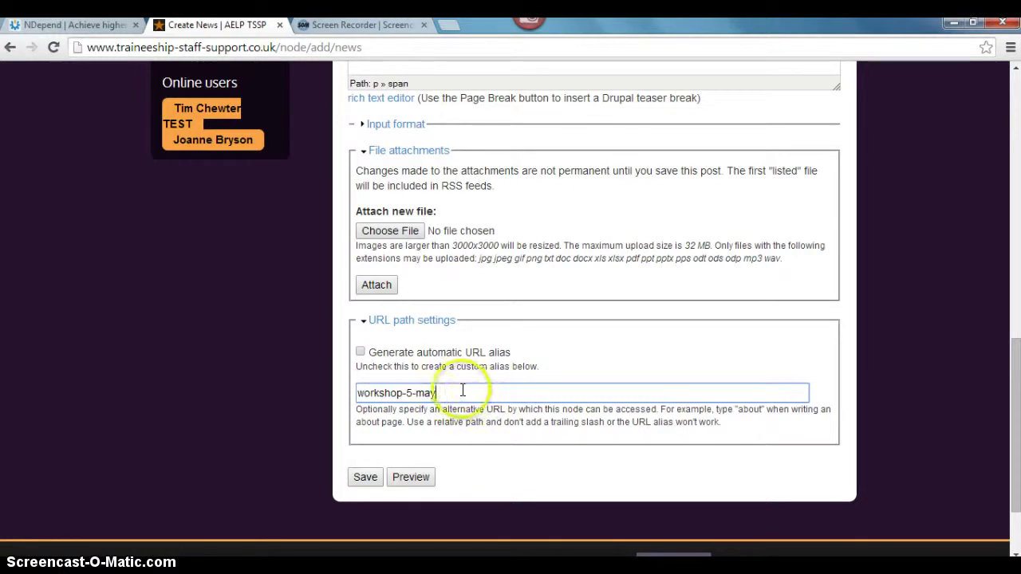
pyautogui.scroll(4, 879, 423)
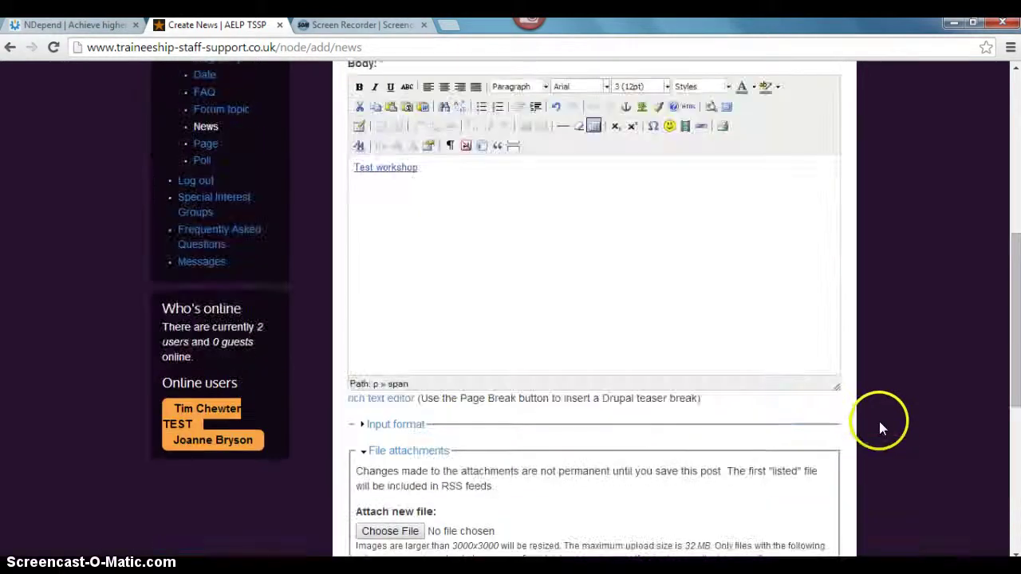
pyautogui.scroll(-5, 879, 421)
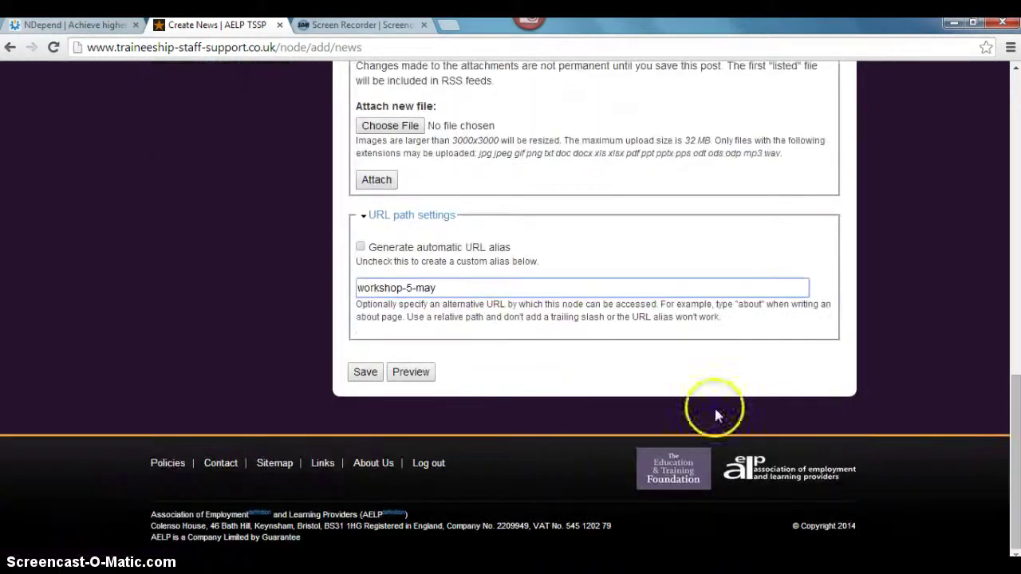
# - Preview the 'TSSP workshop - 5th May' item and scroll down toward the Save button
pyautogui.click(410, 372)
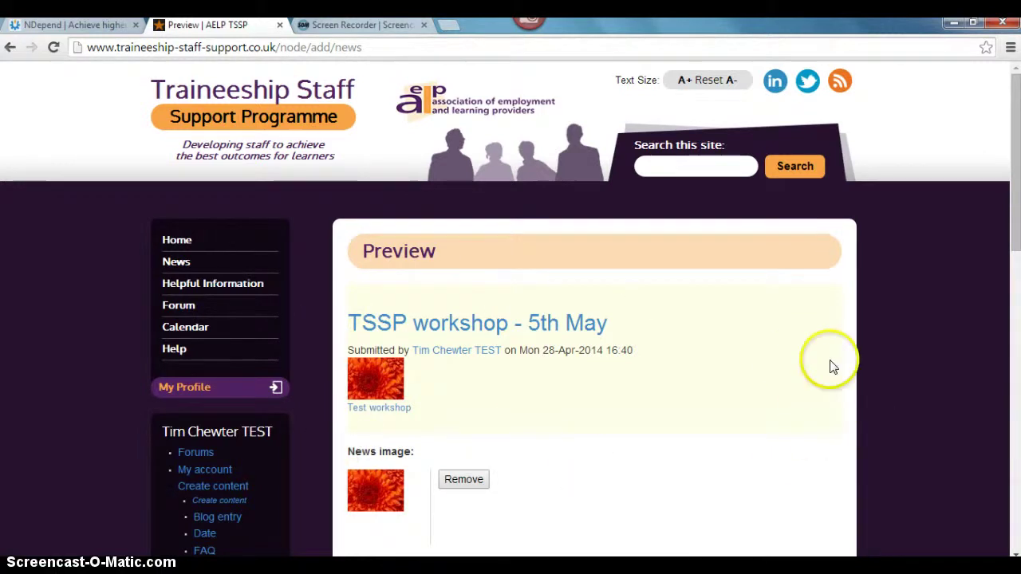
pyautogui.scroll(-5, 892, 372)
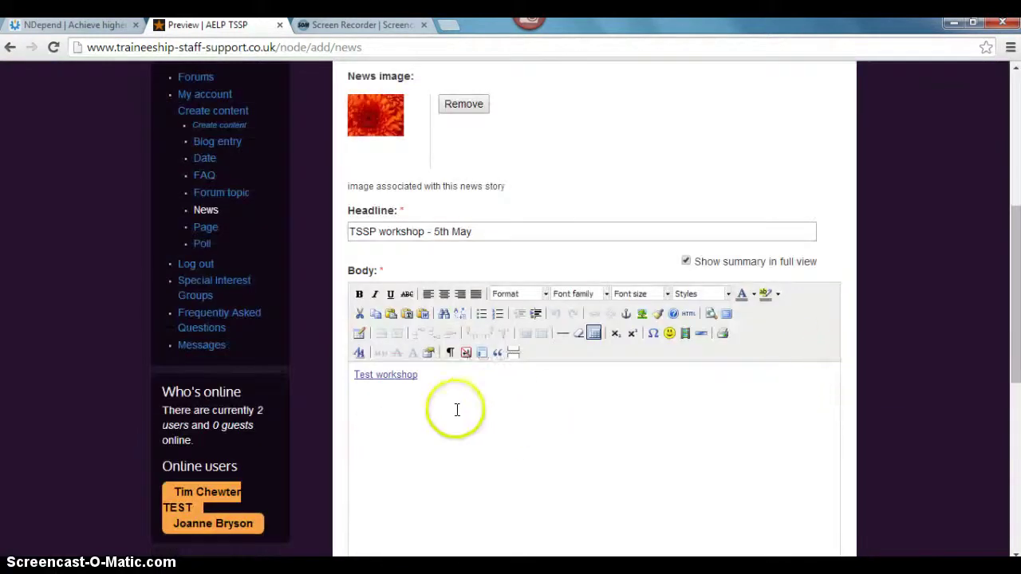
pyautogui.scroll(-5, 471, 407)
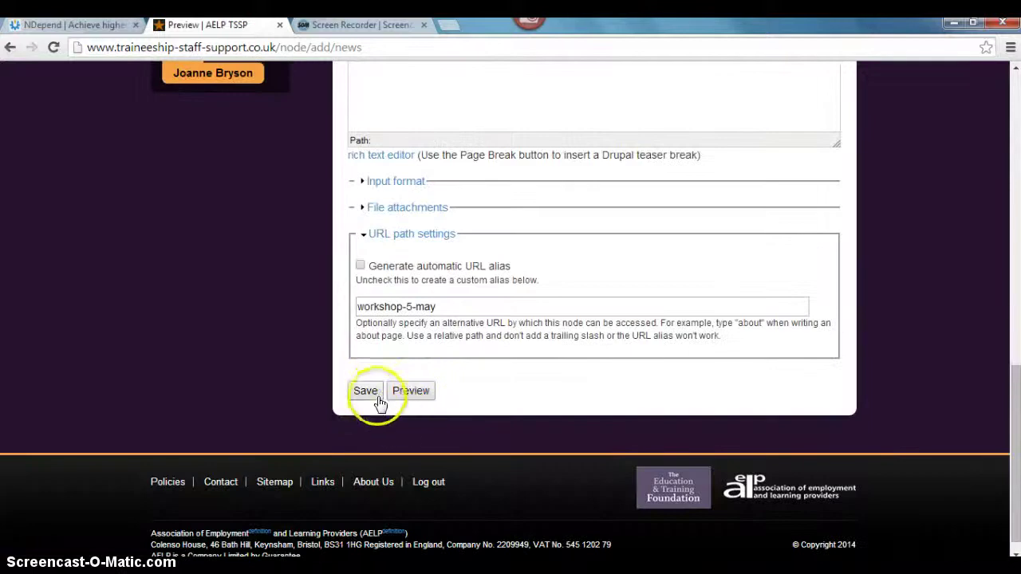
# - Save 'TSSP workshop - 5th May', then check it in the News list and home page Latest news
pyautogui.click(373, 391)
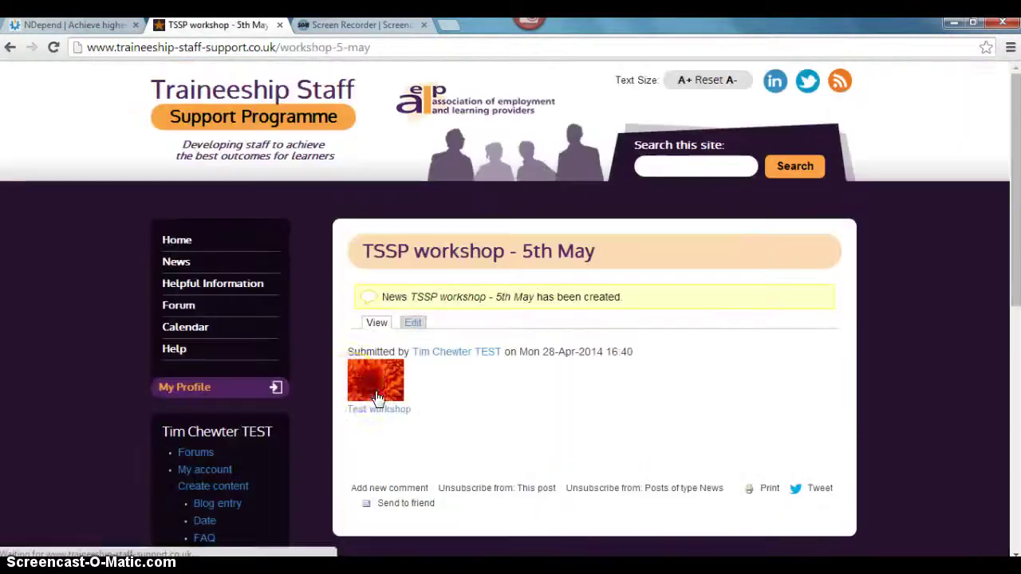
pyautogui.click(180, 263)
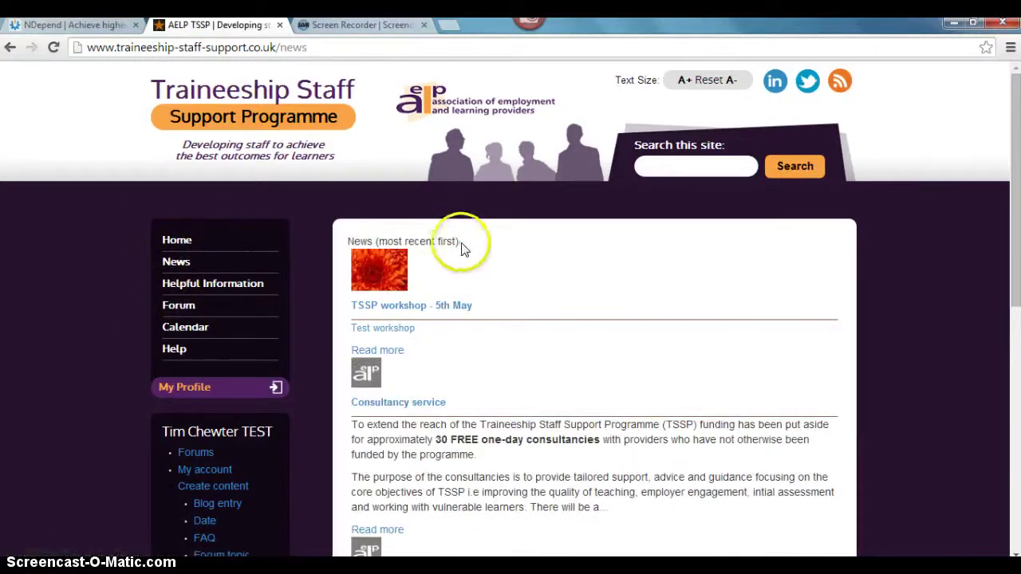
pyautogui.click(180, 241)
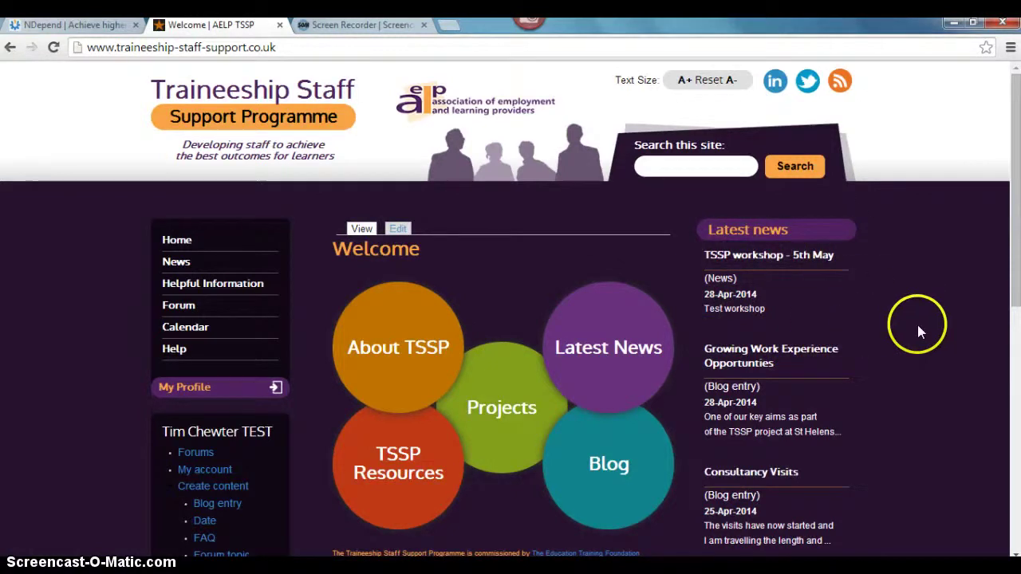
pyautogui.scroll(-1, 902, 320)
pyautogui.scroll(1, 900, 327)
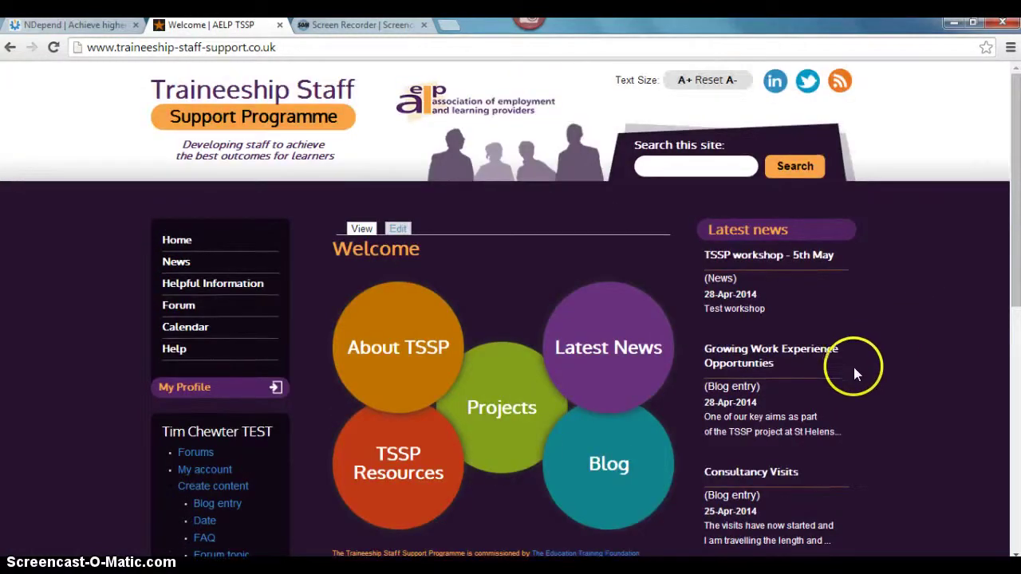
pyautogui.scroll(-1, 870, 377)
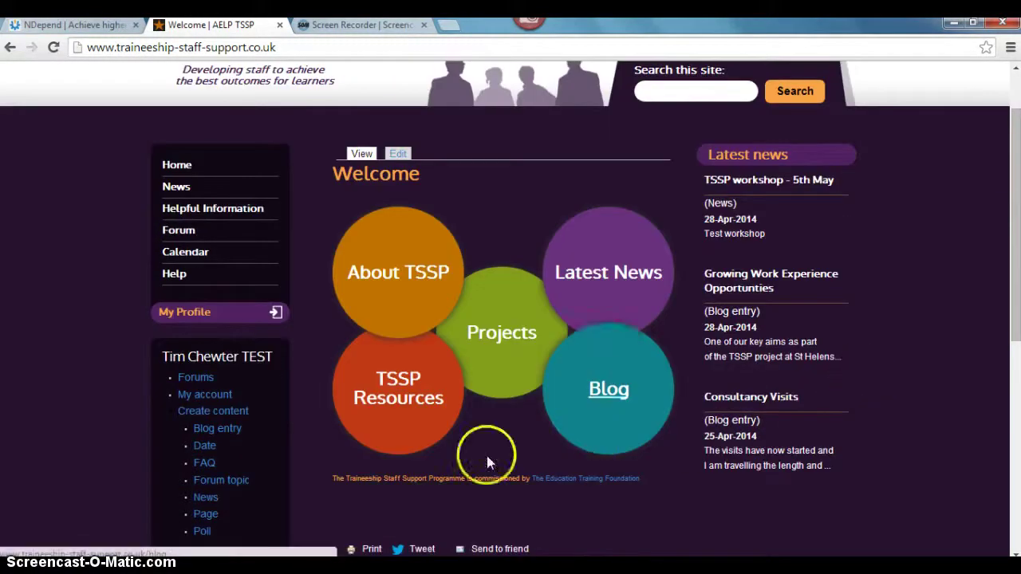
pyautogui.scroll(-1, 276, 439)
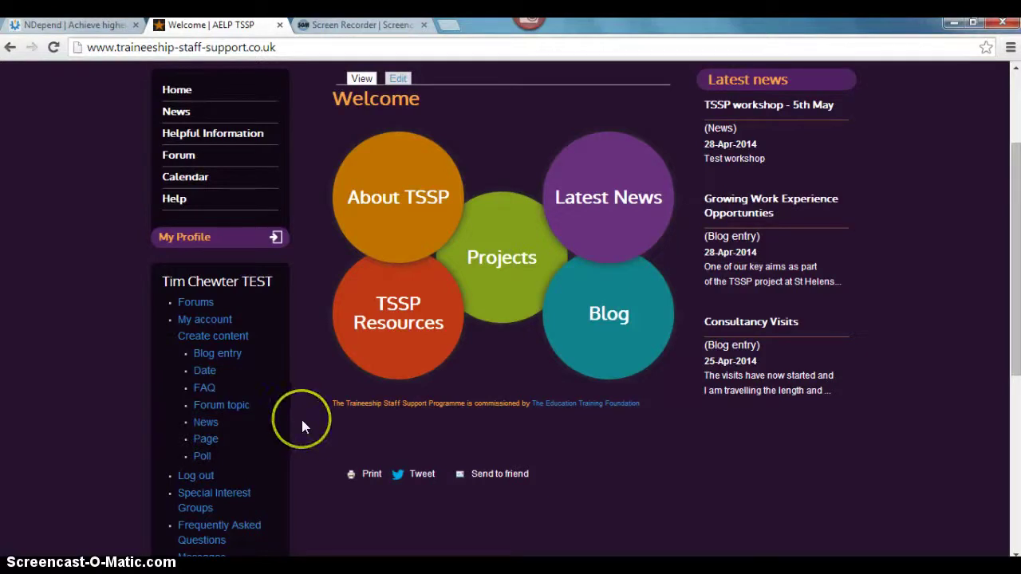
pyautogui.scroll(2, 301, 420)
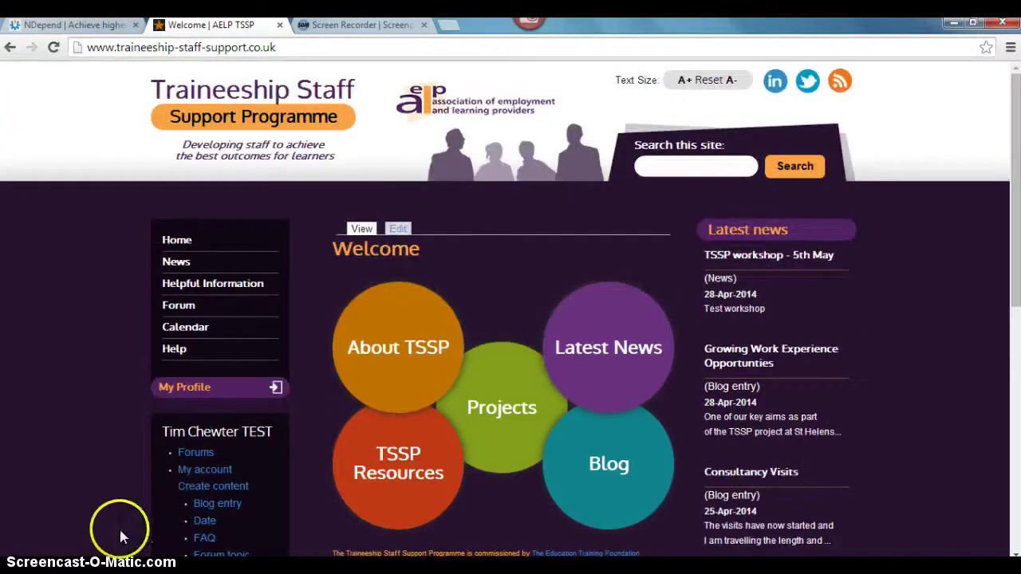